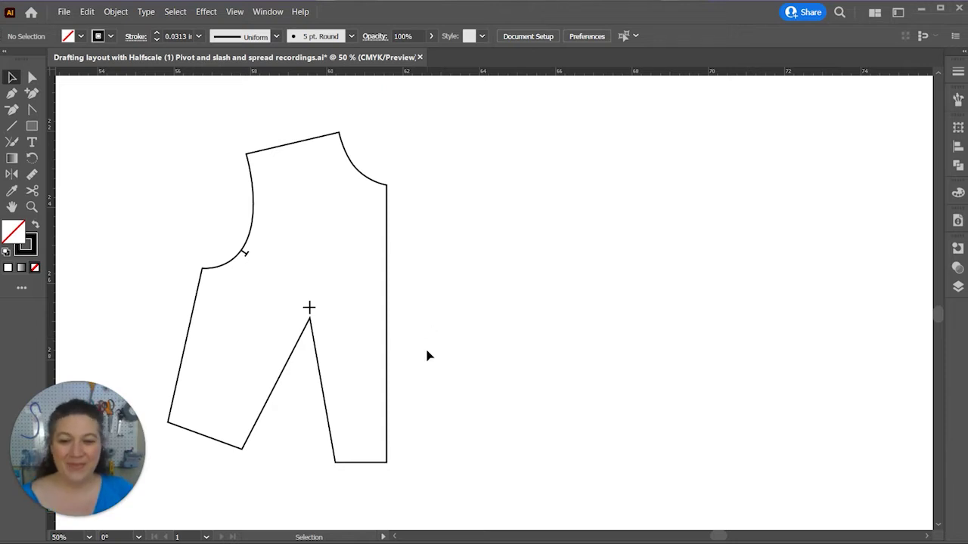
Reflect a vertical copy of the bodice piece across its centre-front edge
click(387, 355)
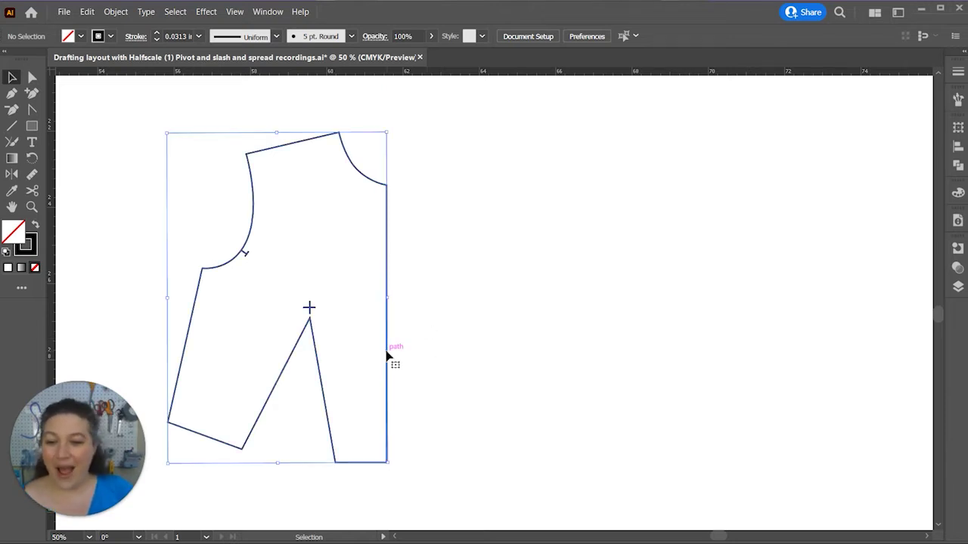
click(456, 370)
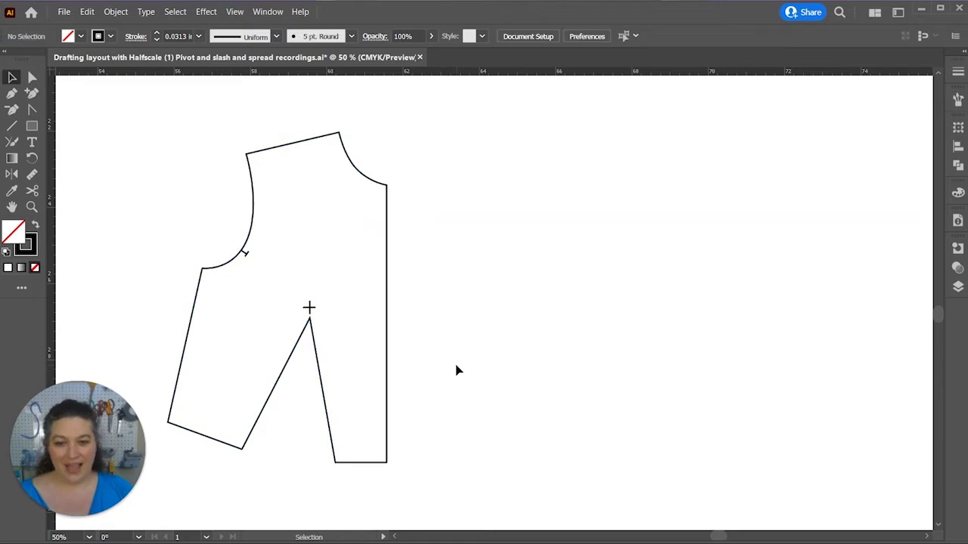
click(388, 366)
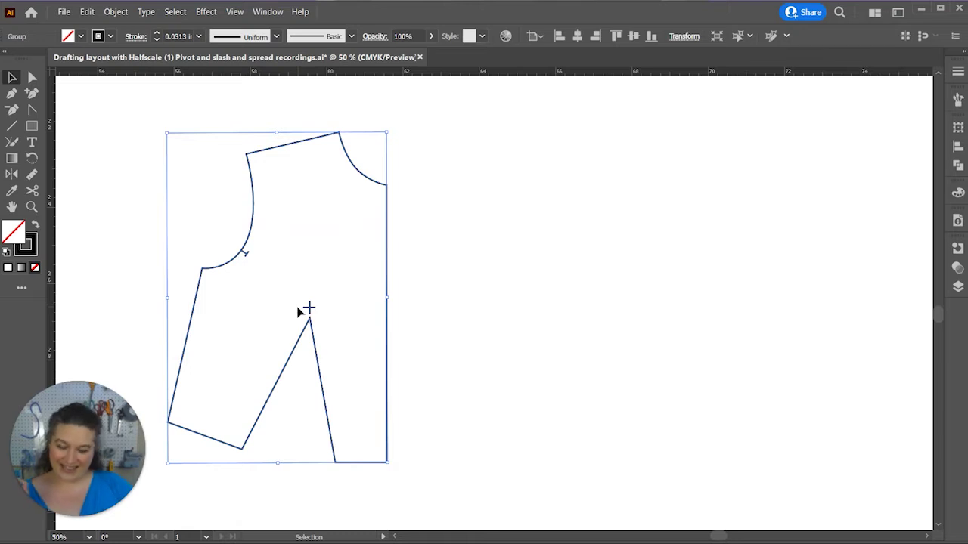
key(o)
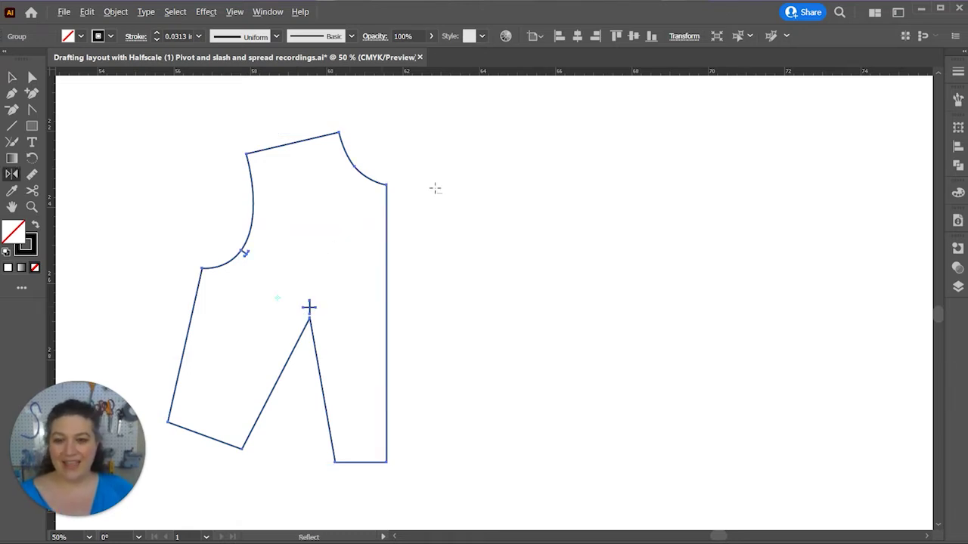
alt+click(385, 185)
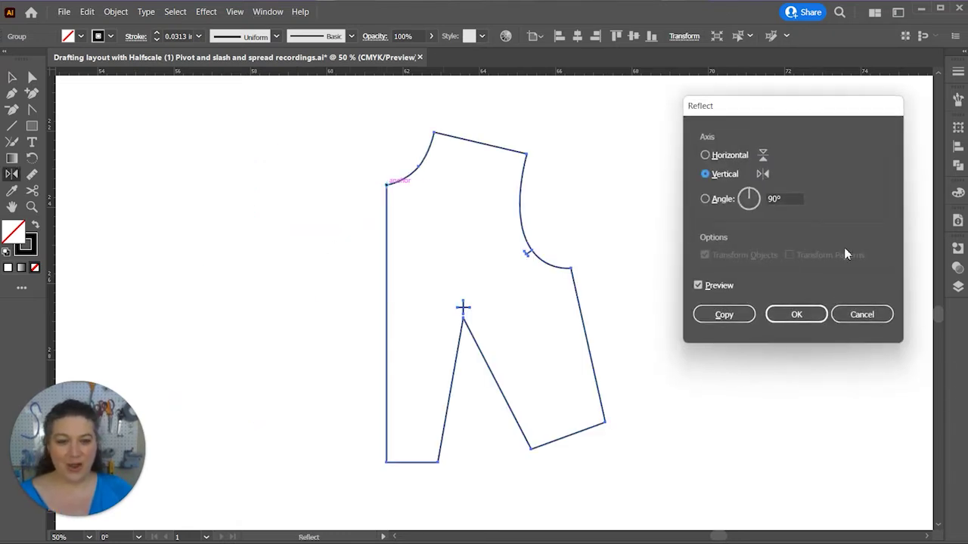
click(722, 316)
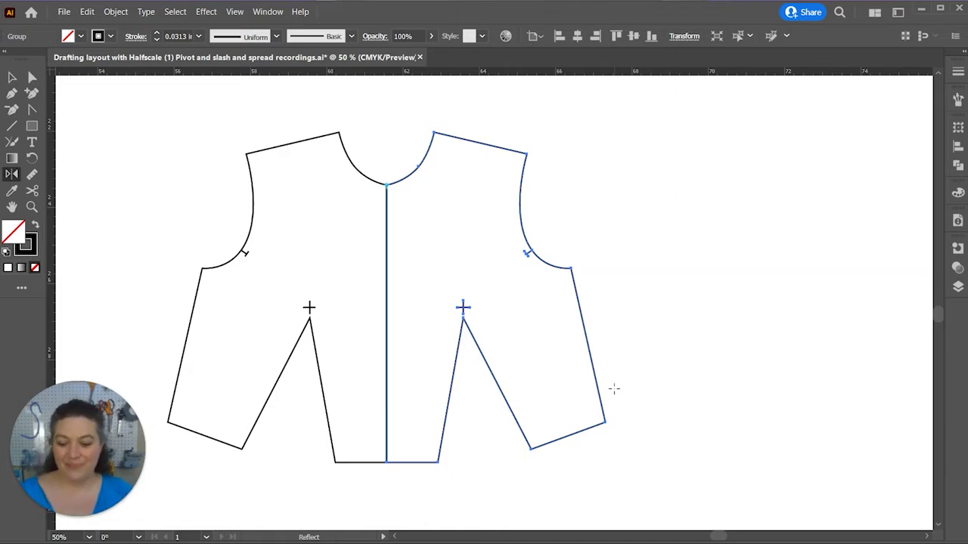
Cut both bodice halves with Scissors at the neck point and hem centre
key(c)
click(386, 184)
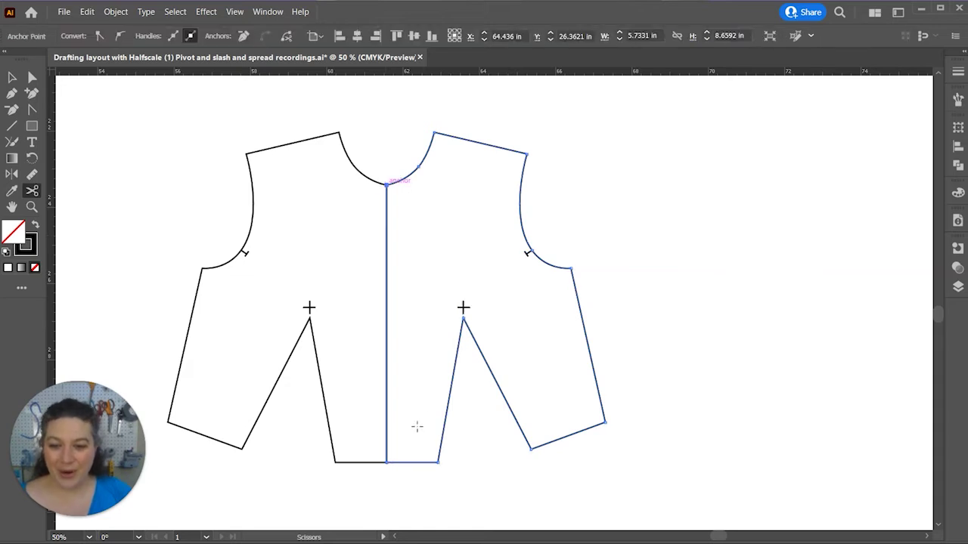
click(386, 462)
key(v)
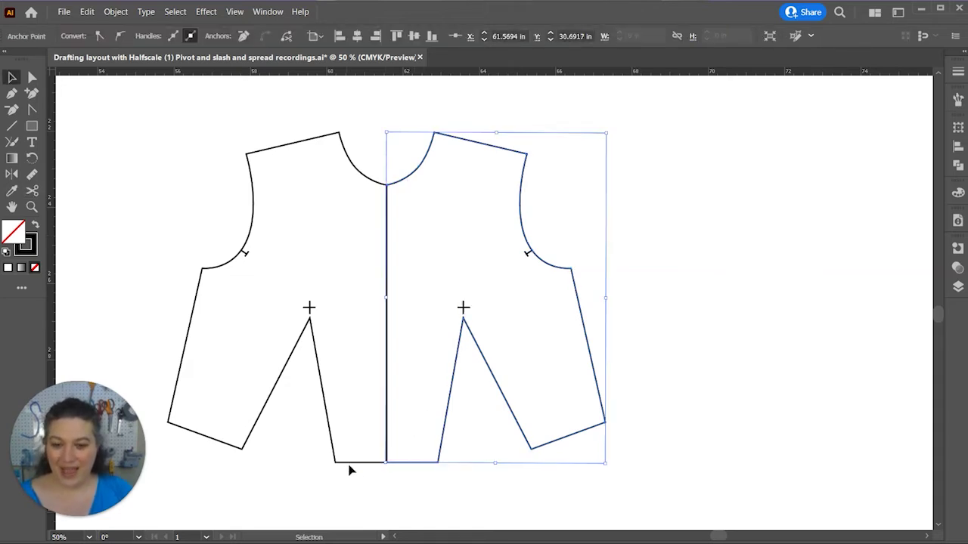
click(355, 462)
key(c)
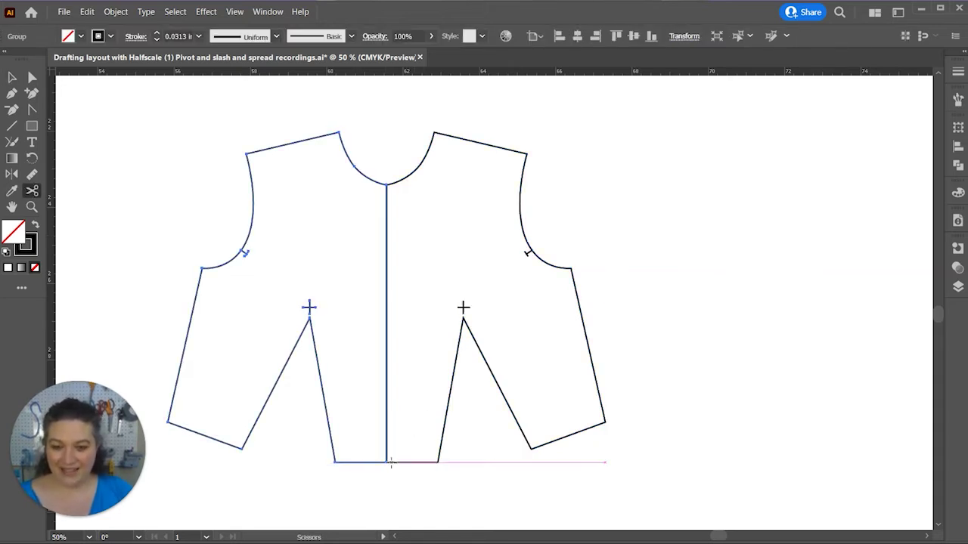
click(386, 462)
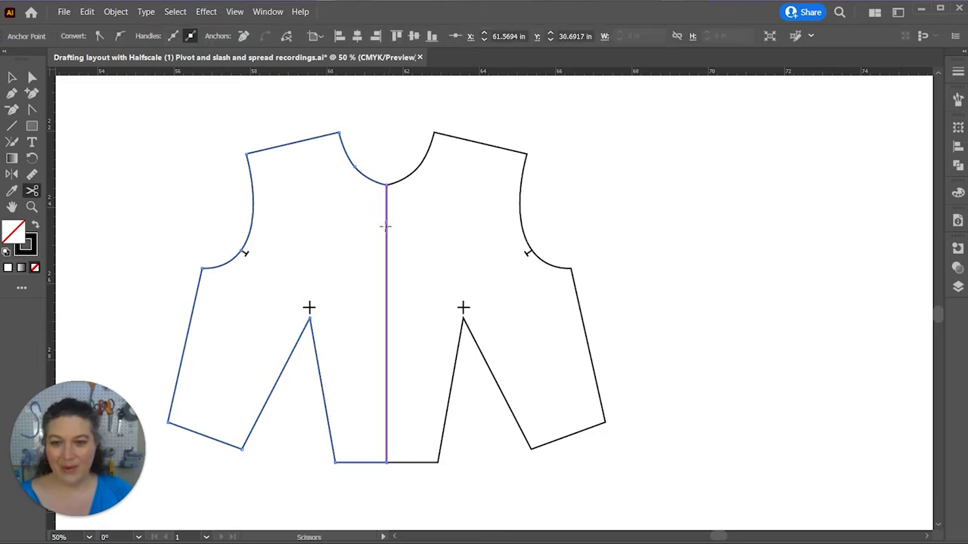
click(387, 184)
key(v)
Ungroup the left and right bodice halves
drag(462, 247, 367, 281)
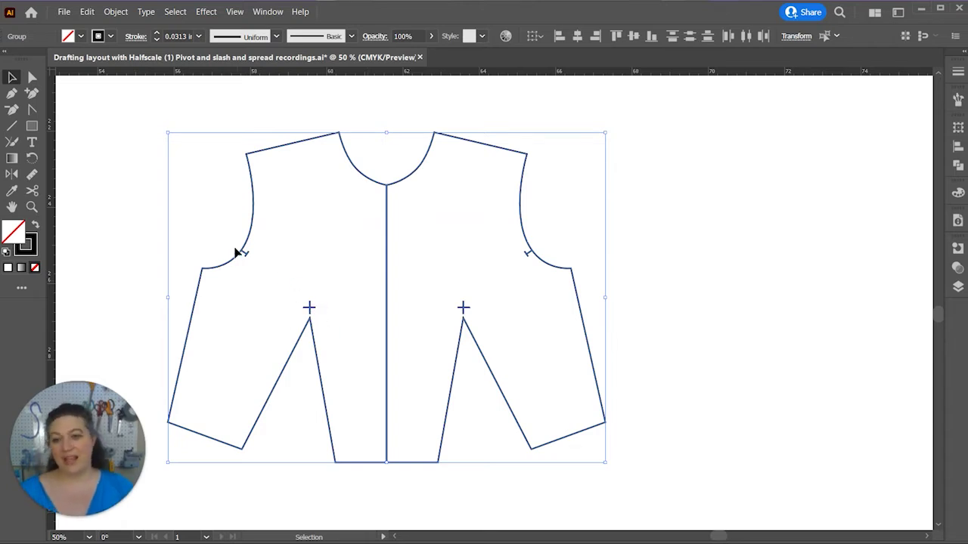
right_click(350, 306)
click(313, 320)
click(313, 321)
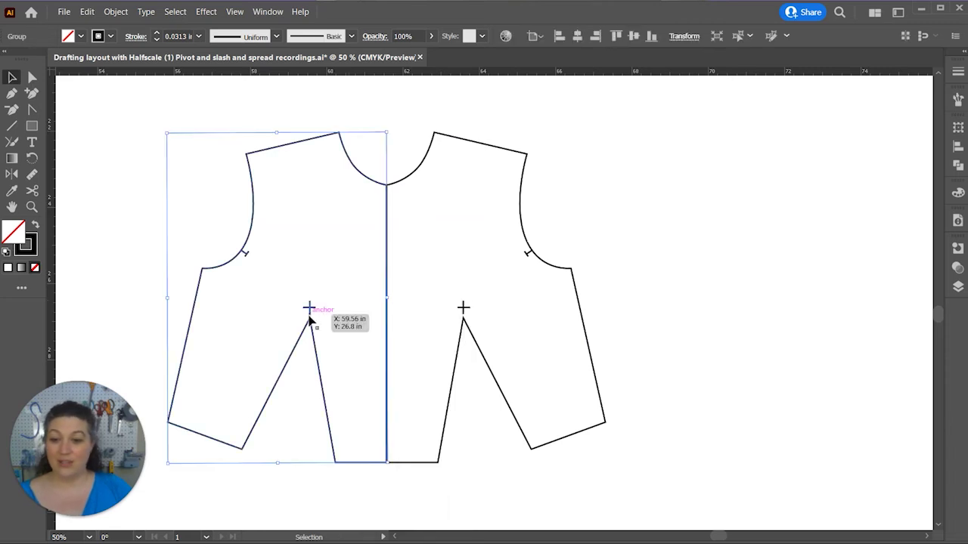
right_click(311, 315)
click(348, 427)
click(471, 315)
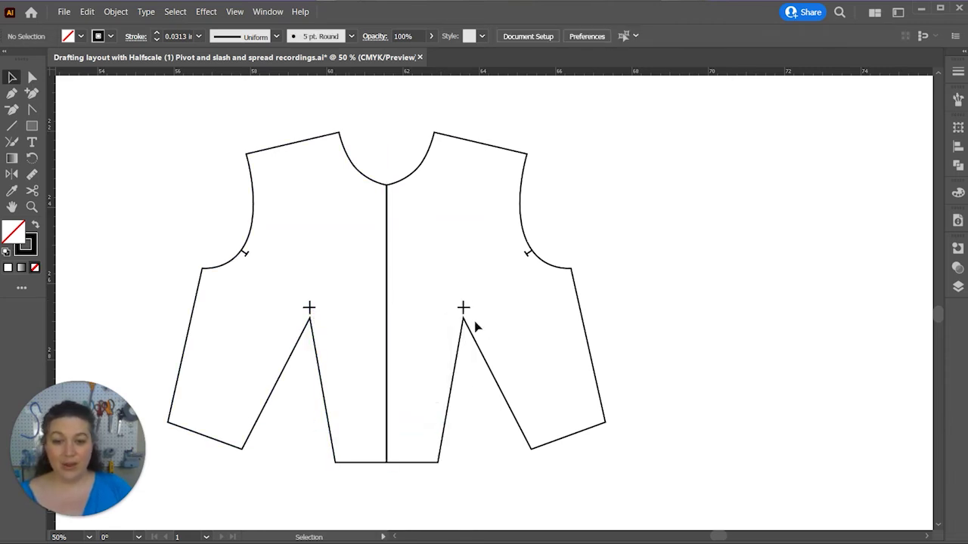
click(465, 325)
right_click(464, 325)
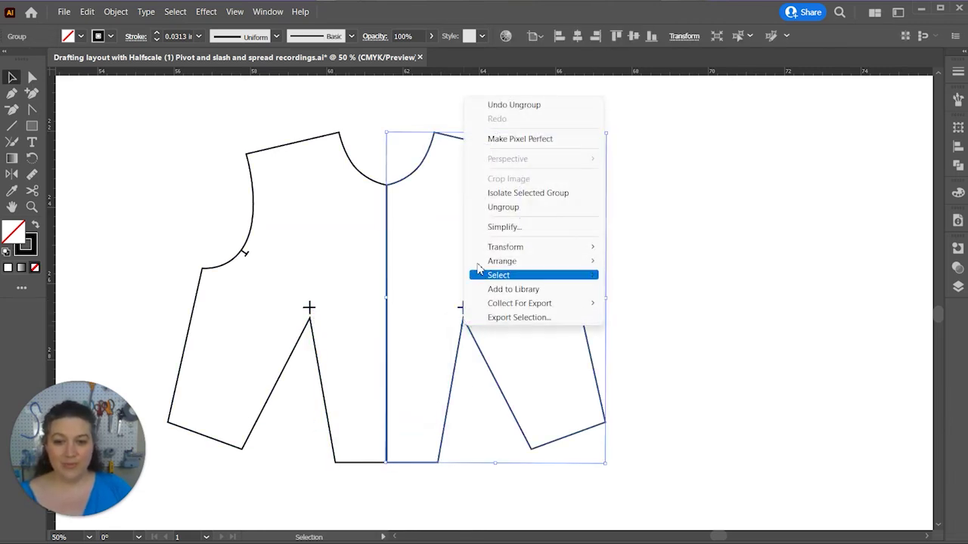
click(512, 205)
Delete the duplicate centre-front line
click(561, 259)
click(387, 262)
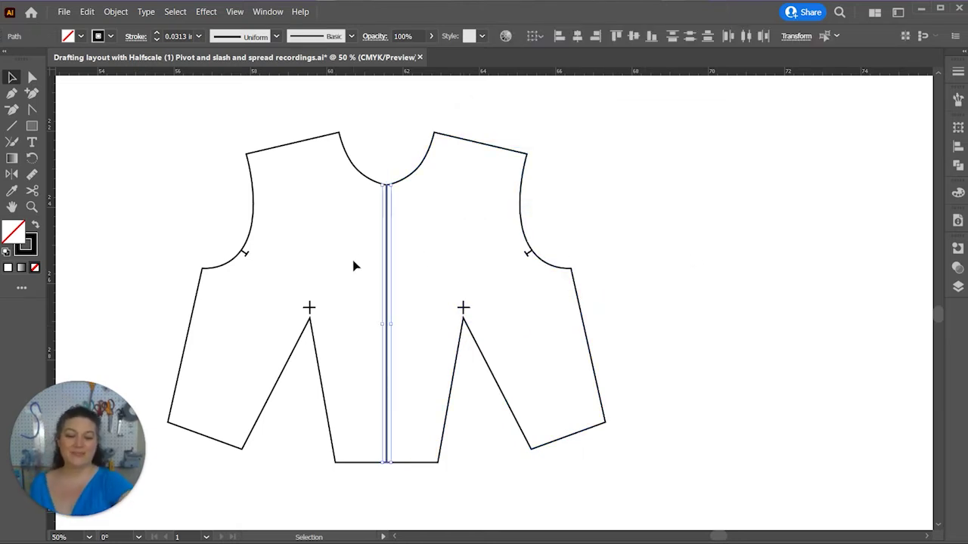
key(Delete)
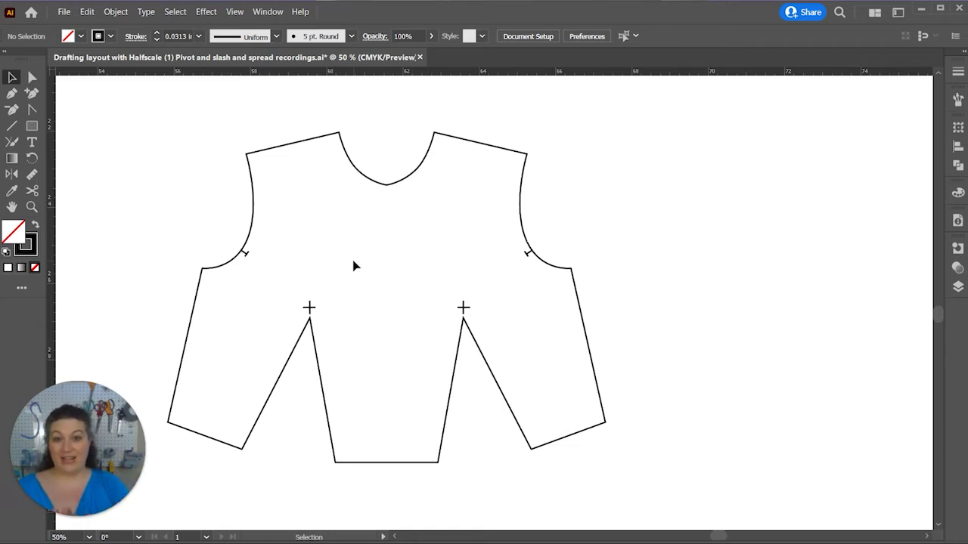
Join the halves' open ends at the neckline as a smooth join
key(a)
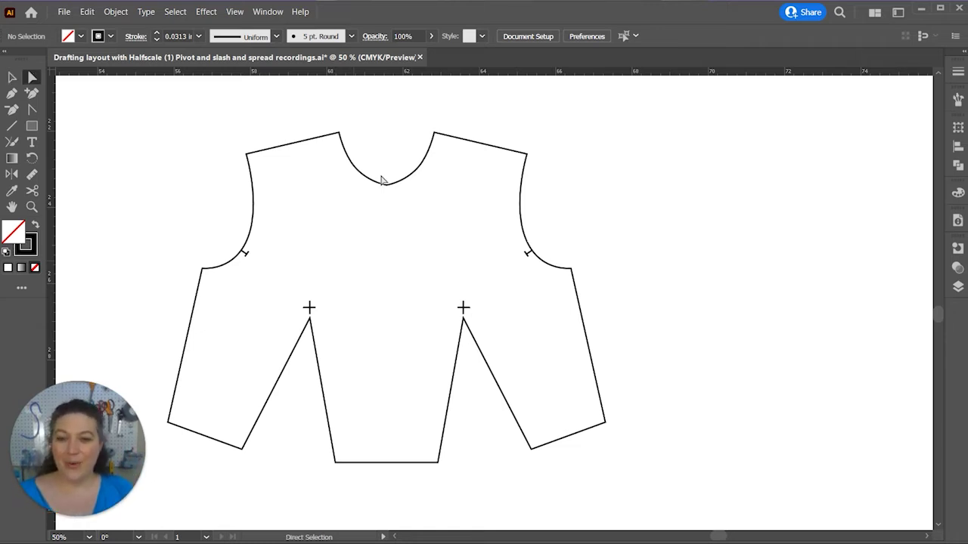
click(391, 197)
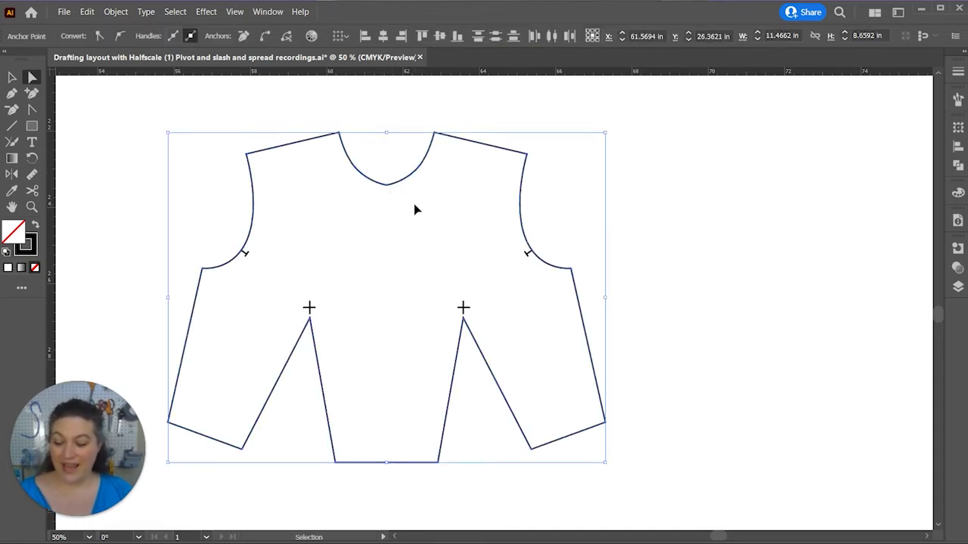
key(ctrl+j)
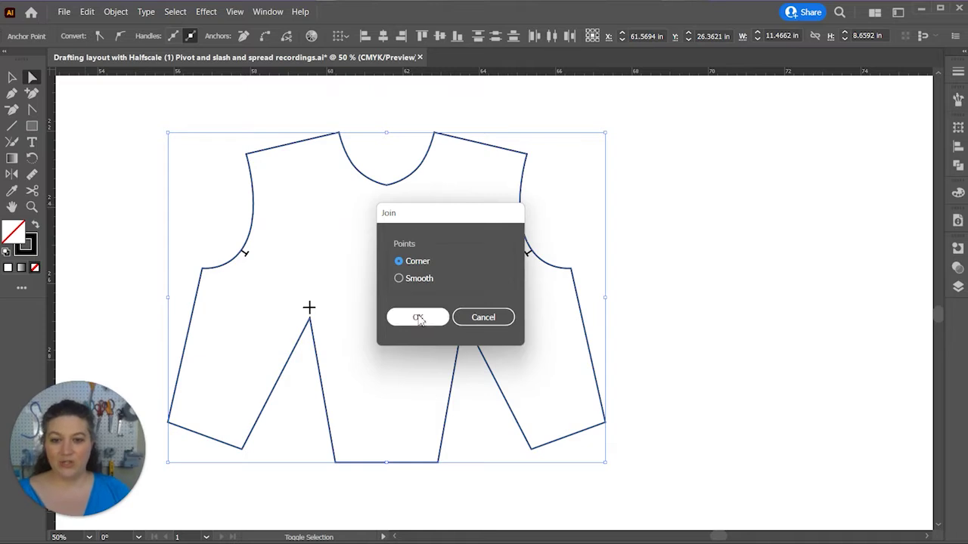
click(399, 279)
click(427, 324)
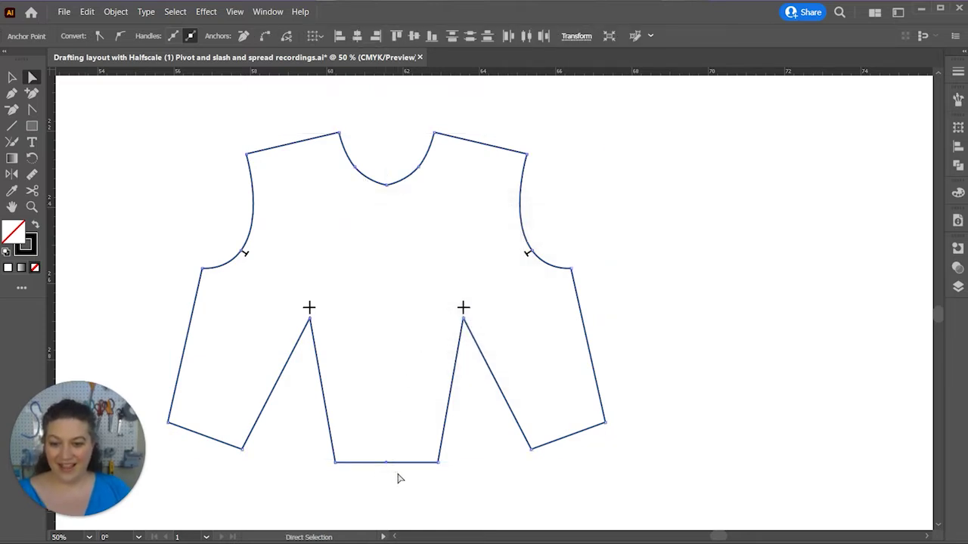
Join the open ends at the hem as a smooth join too
key(ctrl)
key(ctrl+j)
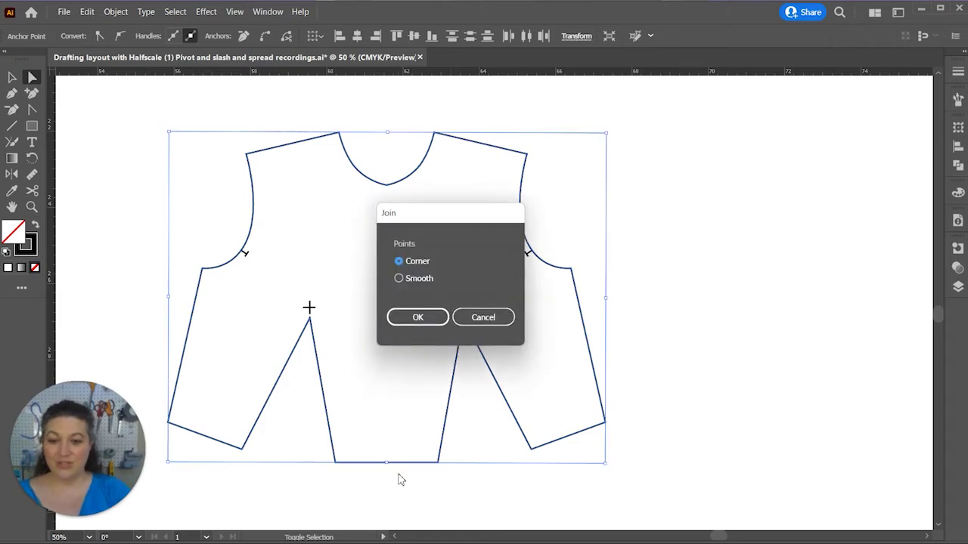
click(412, 280)
click(421, 318)
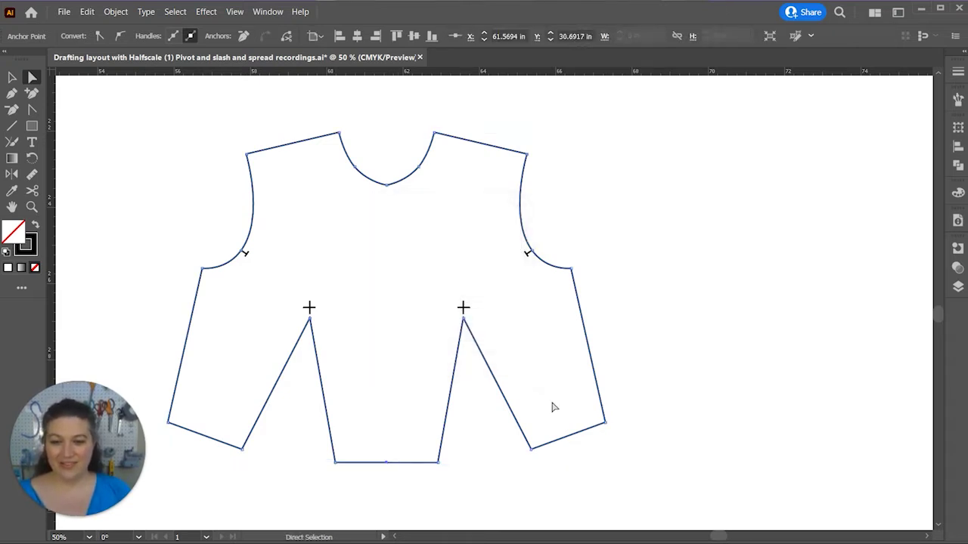
click(717, 403)
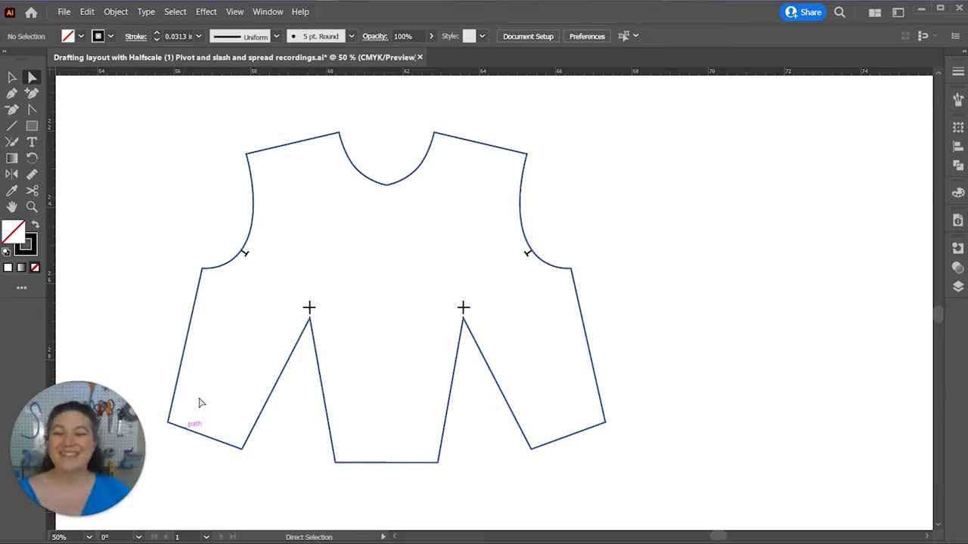
Draw a slash line from the left side seam to the left dart tip, plus a short notch near the hem
key(p)
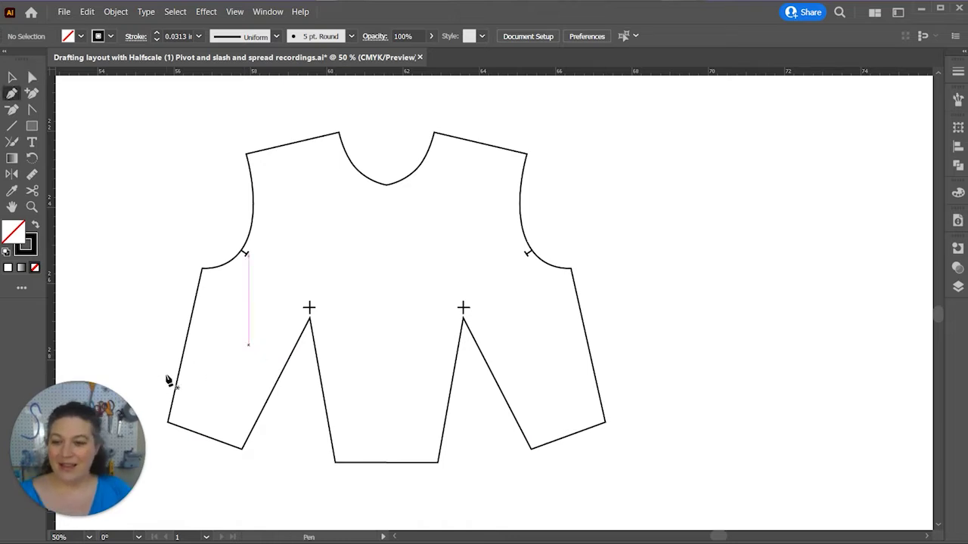
click(175, 340)
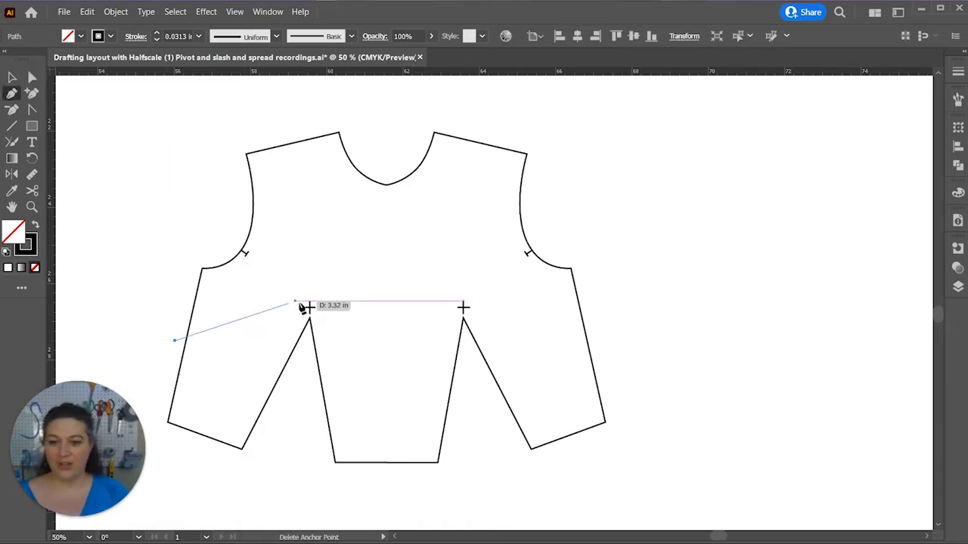
click(309, 308)
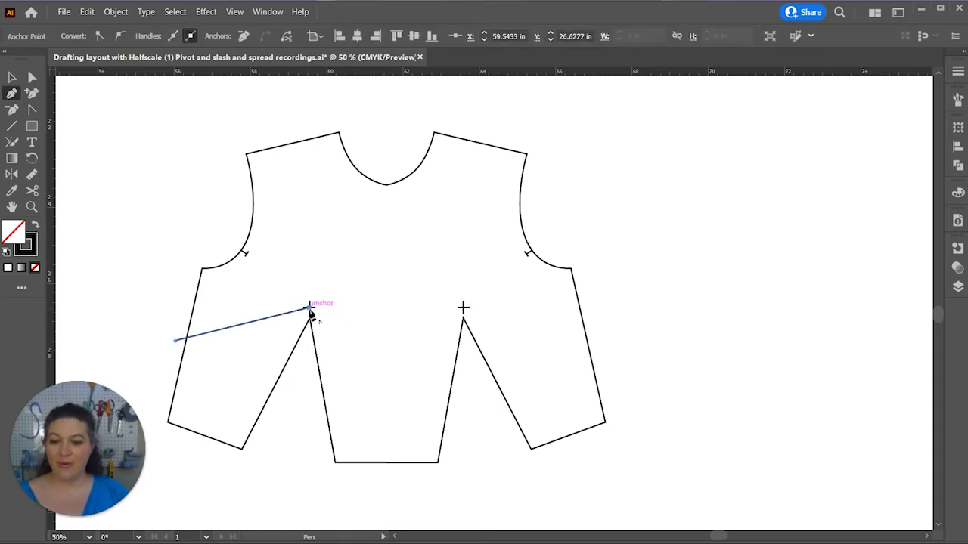
key(Escape)
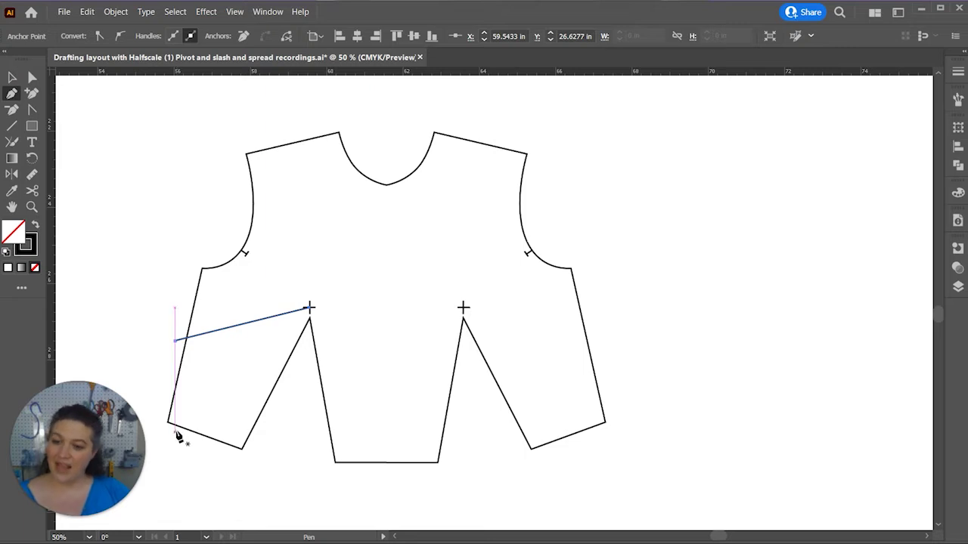
drag(180, 436, 182, 422)
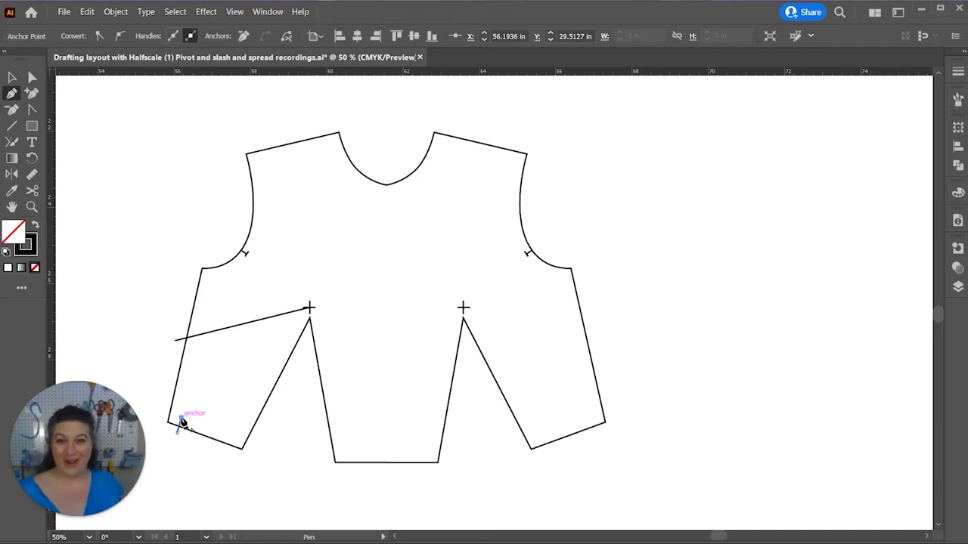
key(a)
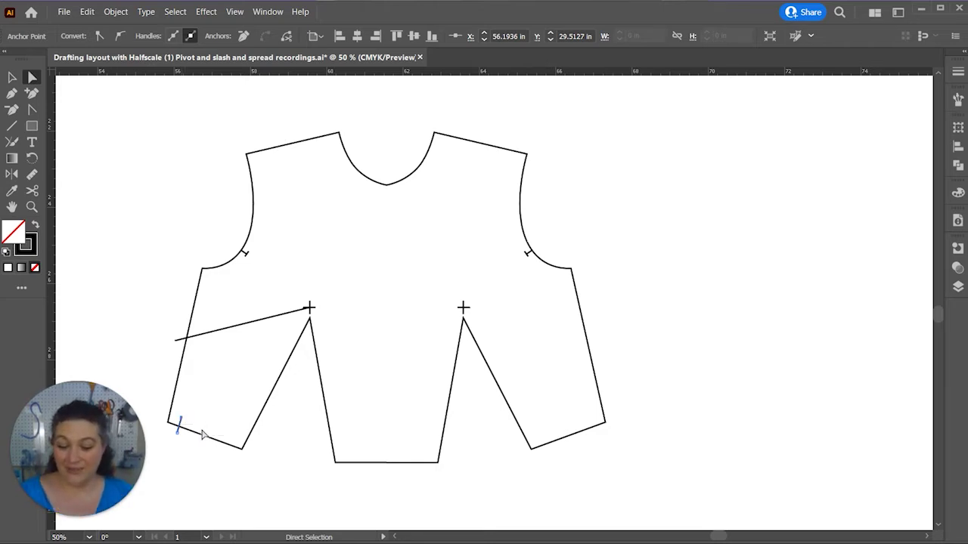
Cut the bodice outline at the left dart tip and move the tip anchor onto the slash line
key(v)
click(257, 421)
click(257, 422)
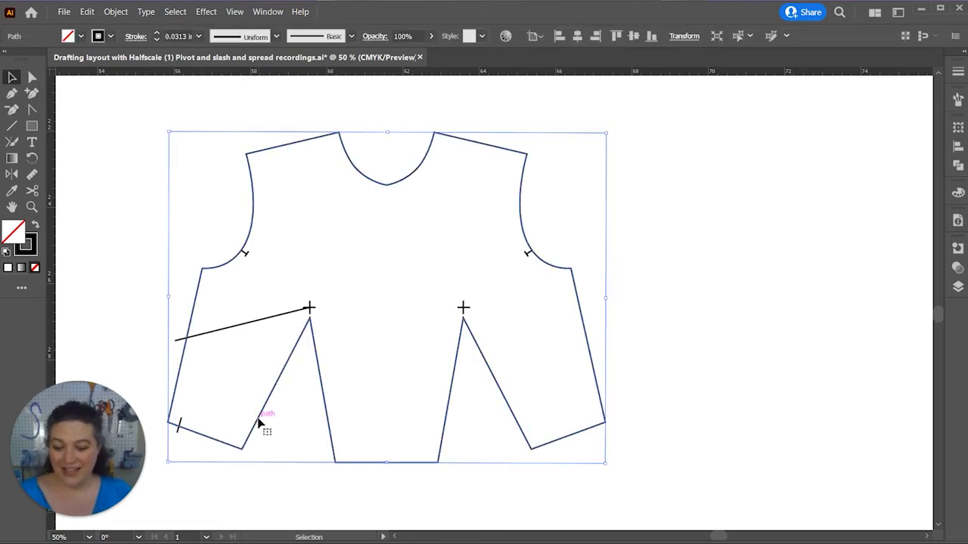
key(c)
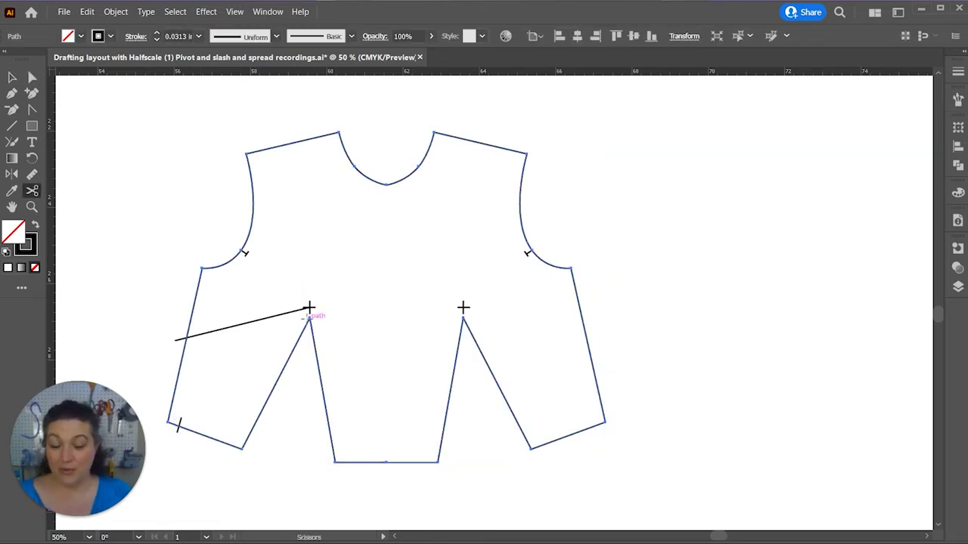
click(307, 319)
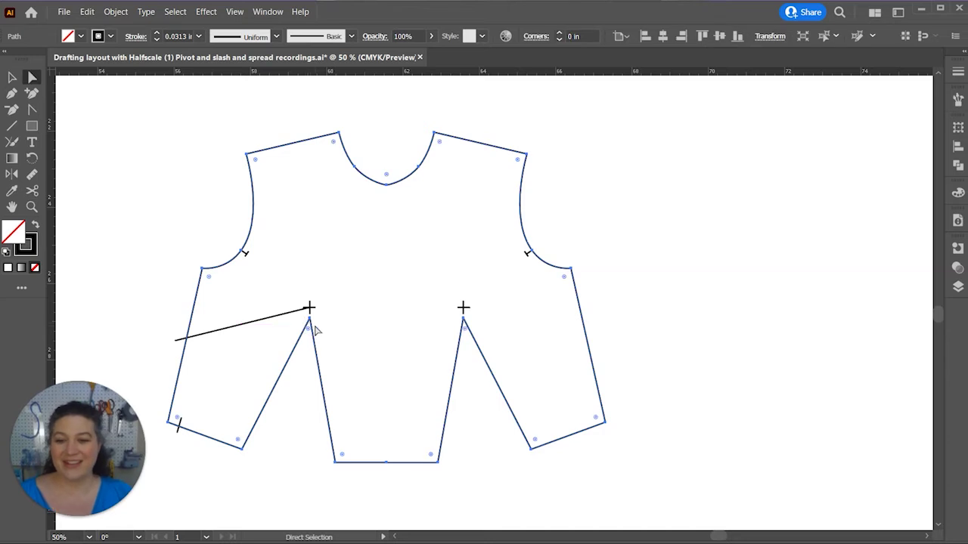
key(a)
key(ctrl+shift+a)
drag(310, 321, 310, 311)
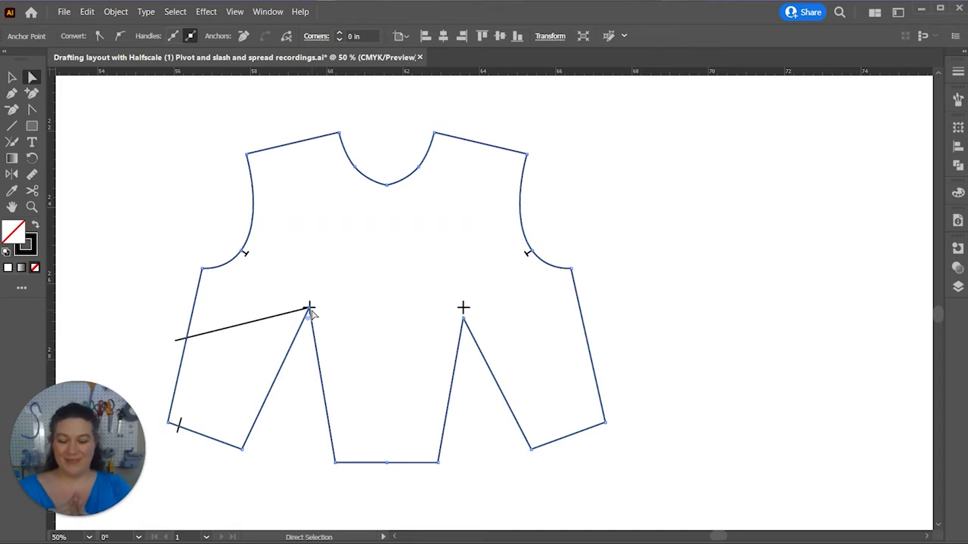
Cut at the dart tip and side-seam intersection, then select the lower side piece and slash line
key(c)
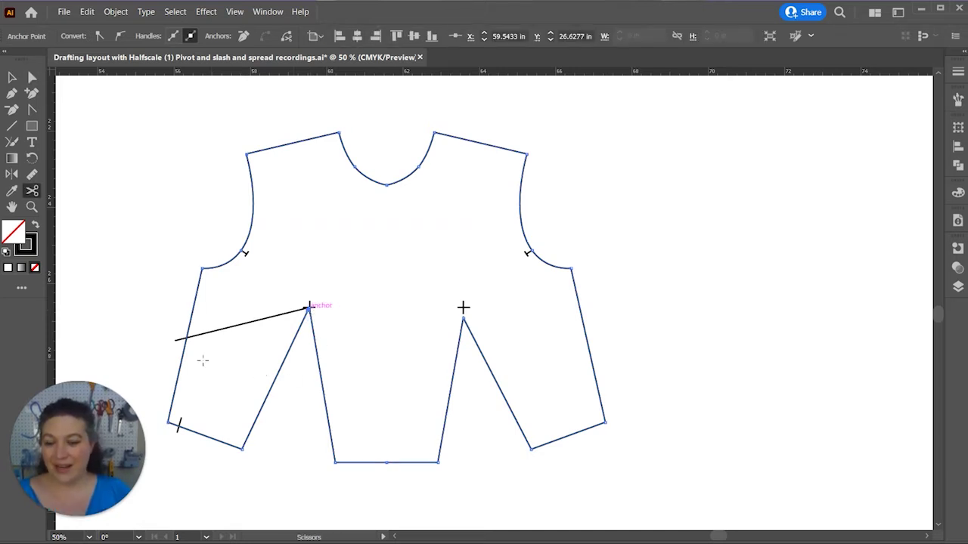
click(310, 308)
click(185, 336)
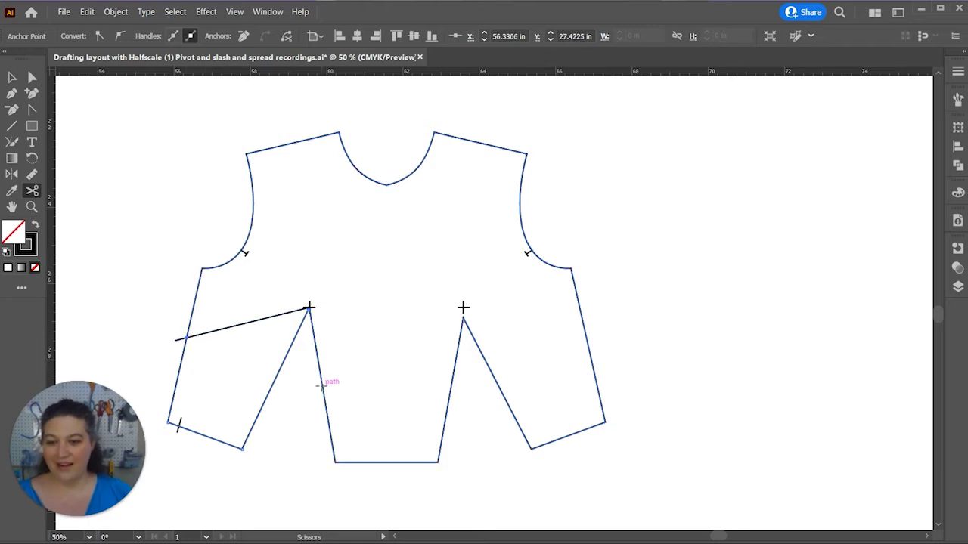
key(v)
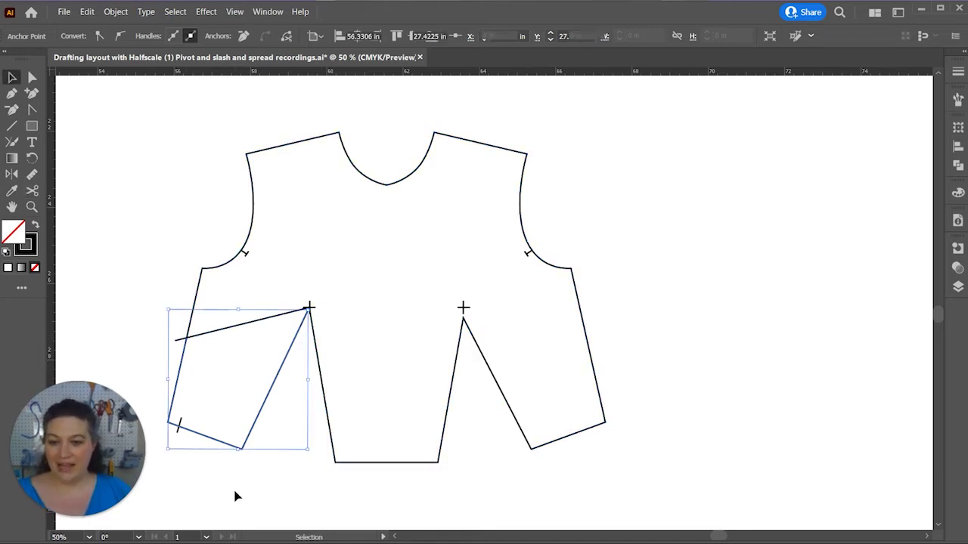
click(249, 484)
drag(265, 452, 175, 418)
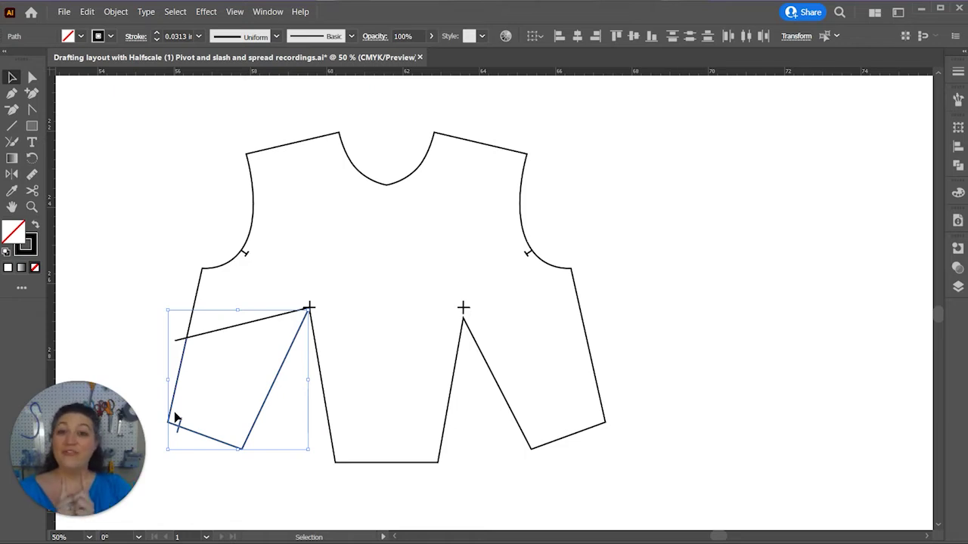
click(211, 333)
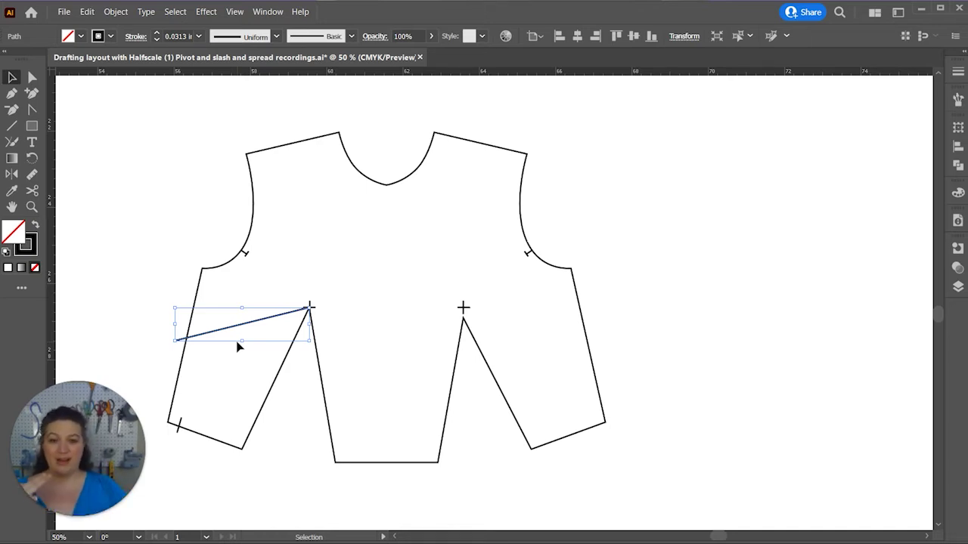
Rotate the slash line and lower side piece around the left dart tip until the dart closes
click(177, 284)
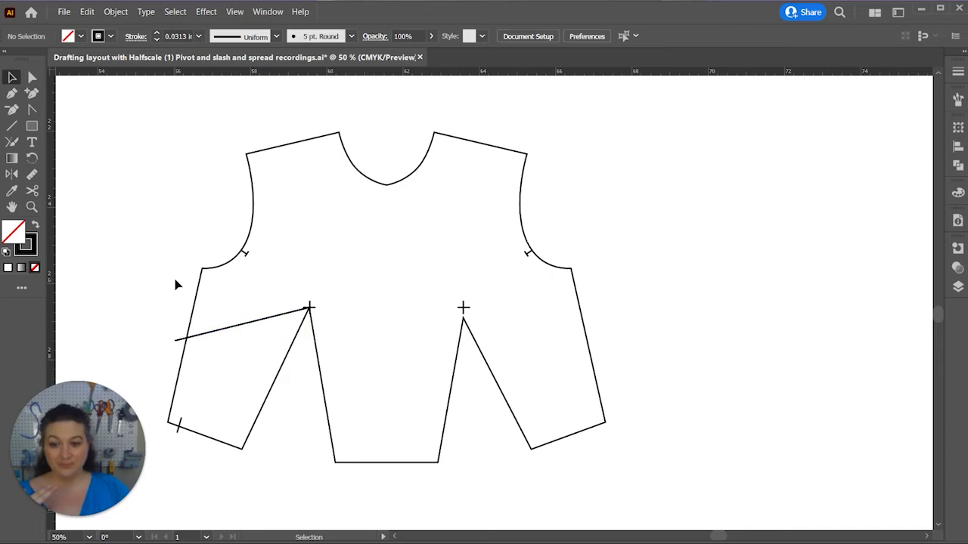
click(243, 331)
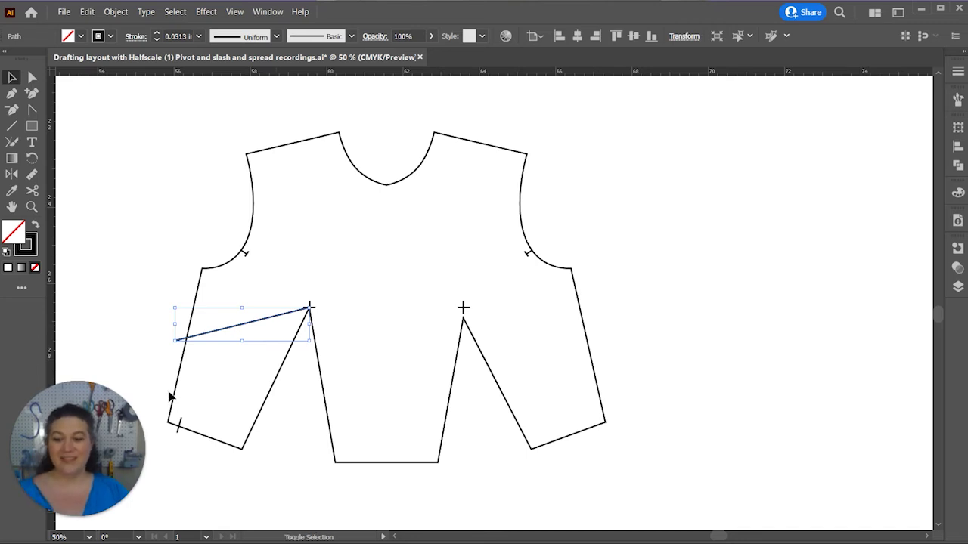
drag(168, 392, 220, 442)
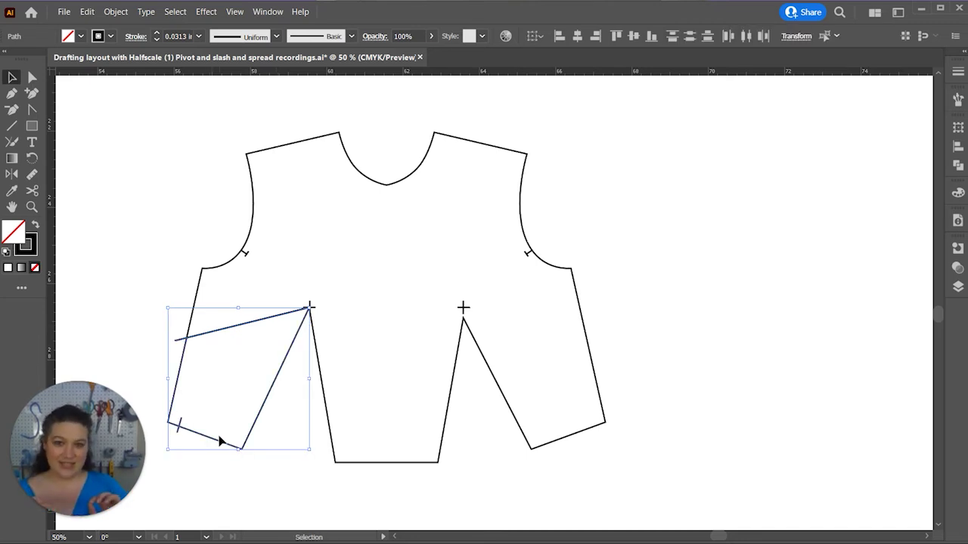
key(r)
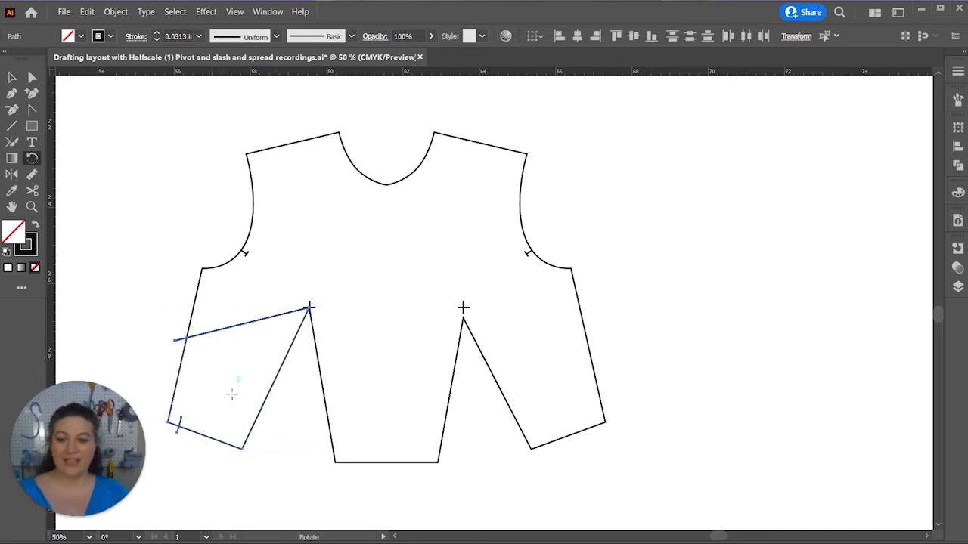
click(310, 308)
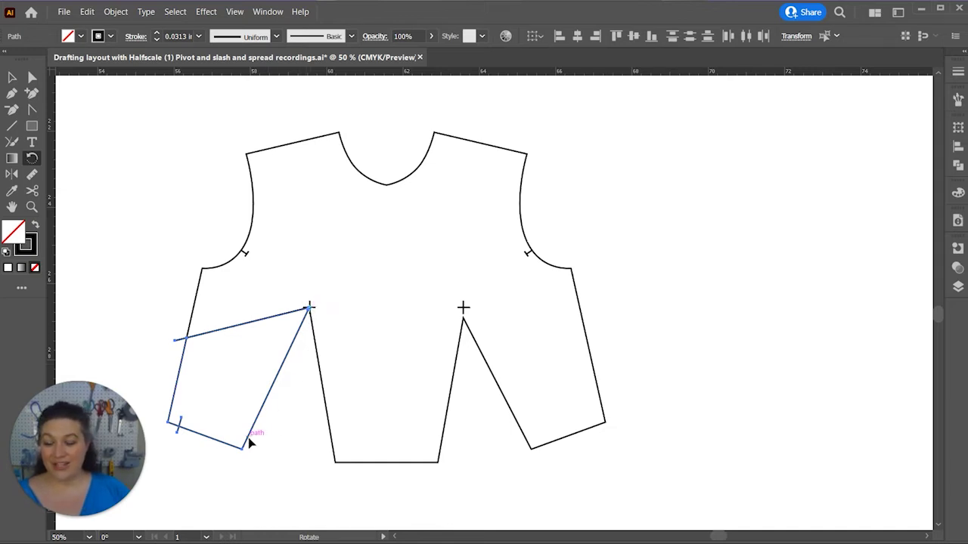
drag(251, 440, 337, 468)
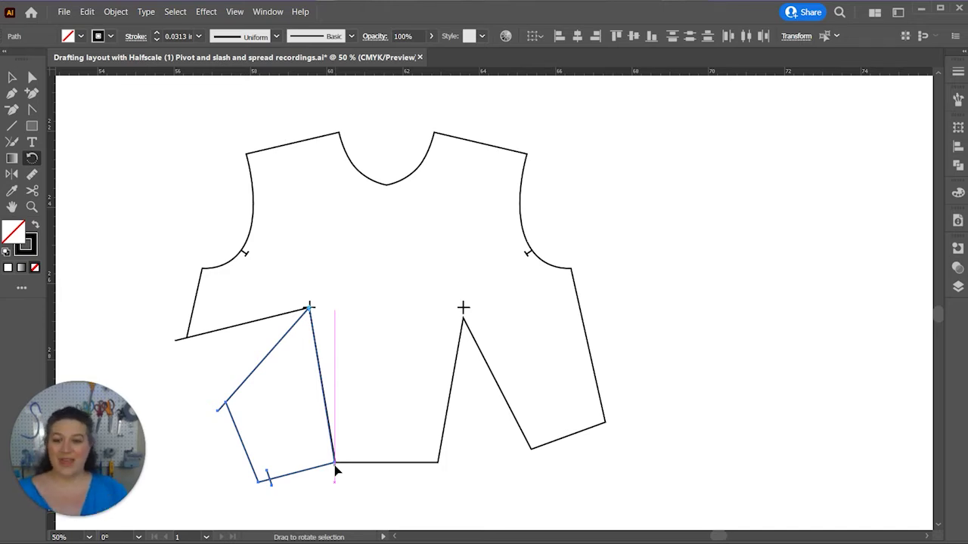
drag(337, 470, 336, 471)
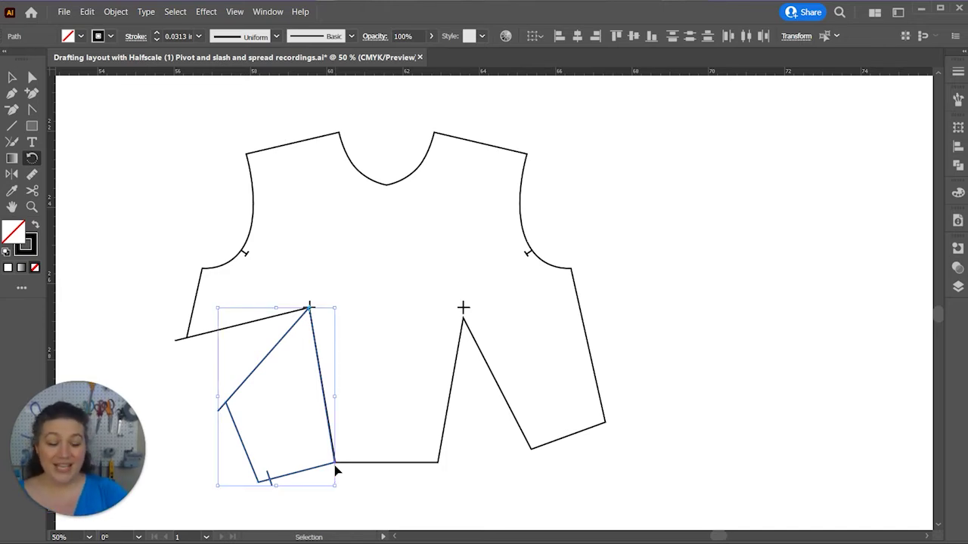
key(ctrl+minus)
key(ctrl+minus)
key(ctrl+equal)
key(ctrl+equal)
key(ctrl+equal)
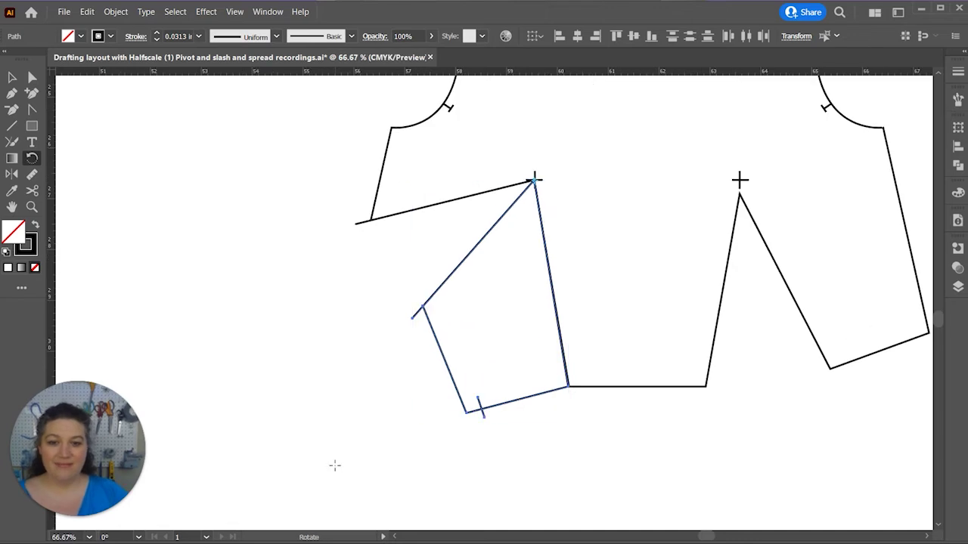
drag(565, 369, 443, 457)
key(ctrl+equal)
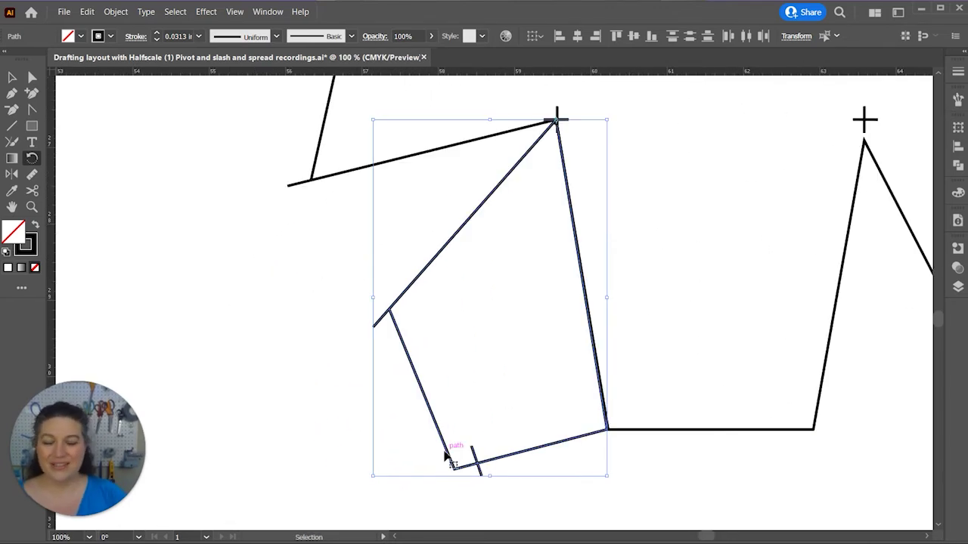
key(ctrl+equal)
scroll(474, 352, up, 5)
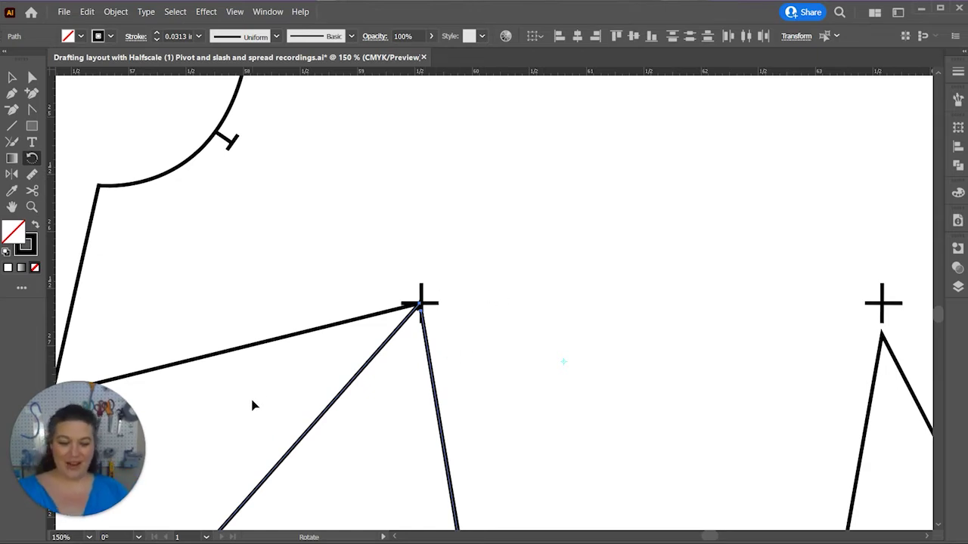
Draw a 0.3125 in line at 250° from the dart tip and rotate it around the pivot
key(backslash)
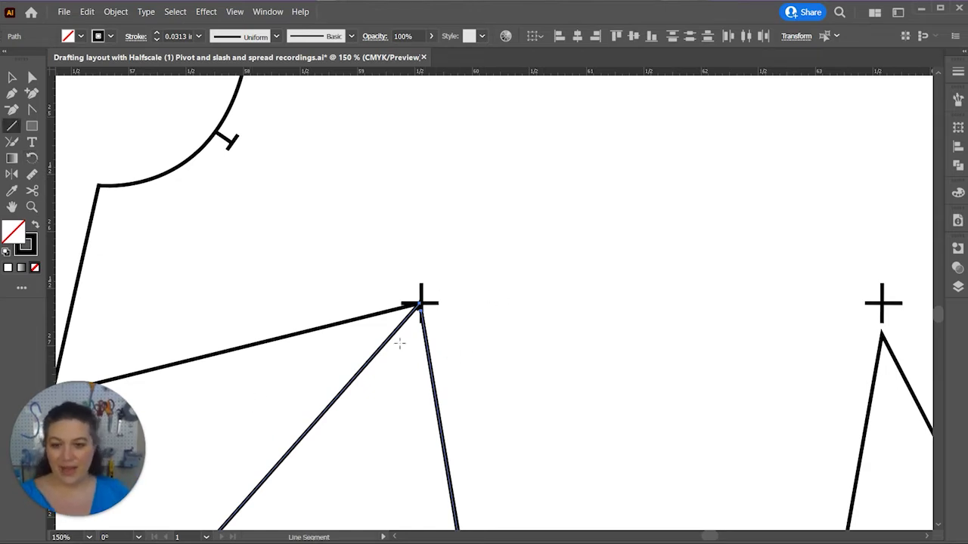
click(421, 304)
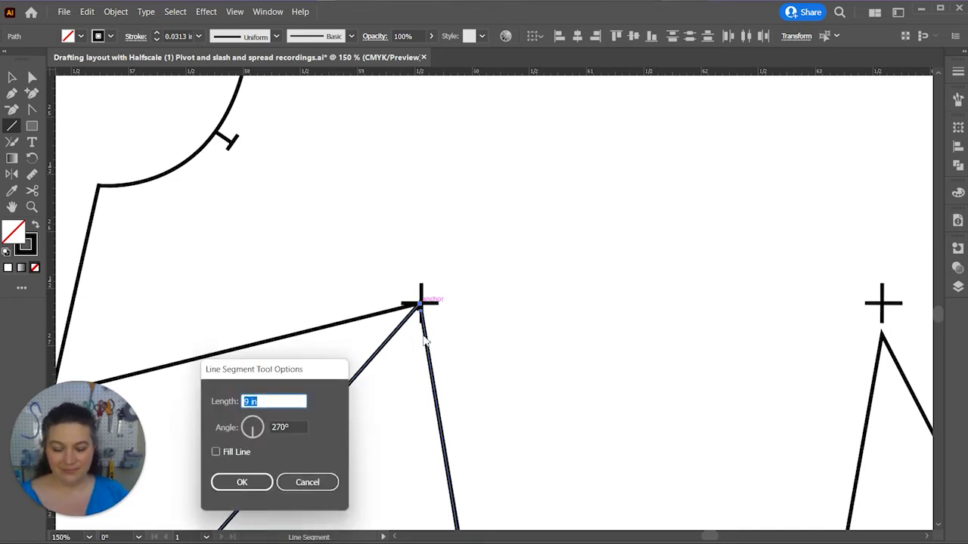
text(.3125)
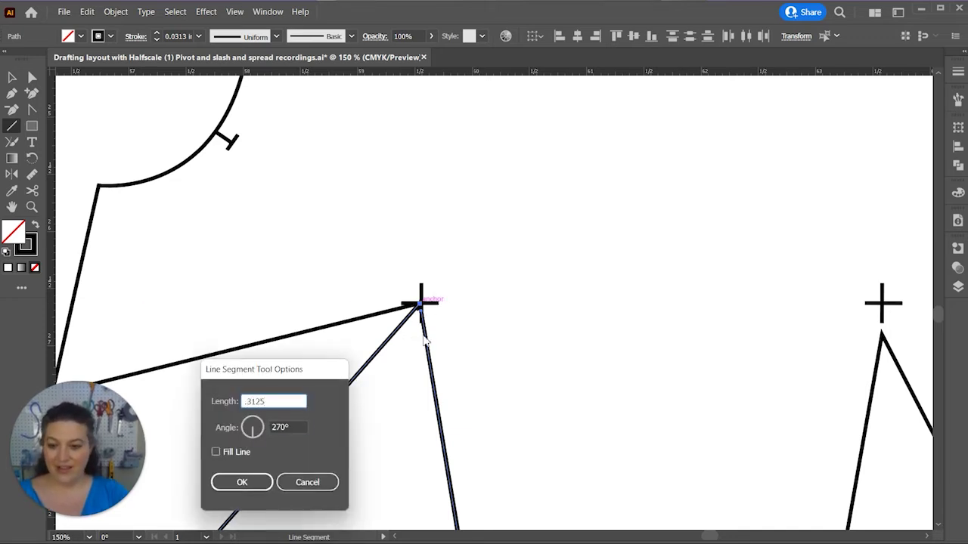
key(Tab)
text(2)
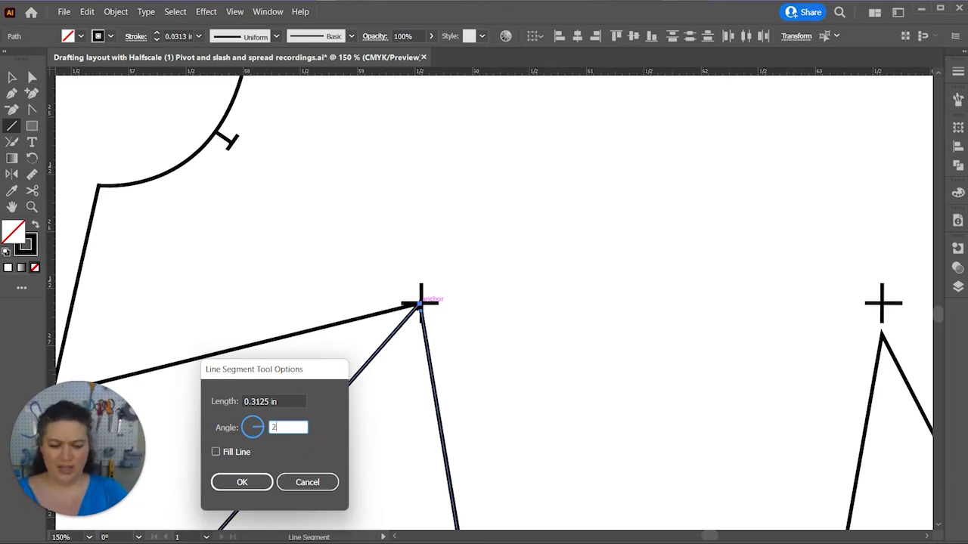
text(50)
key(Return)
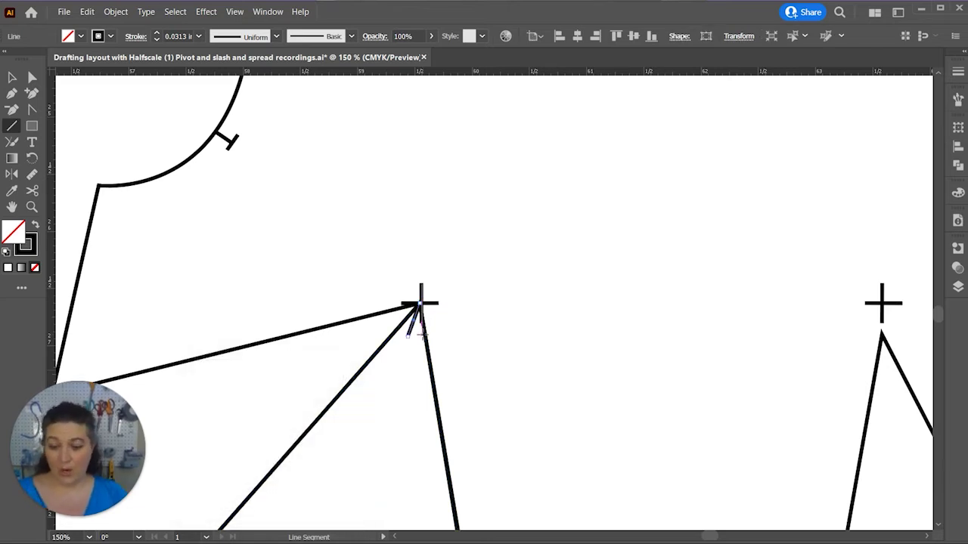
key(r)
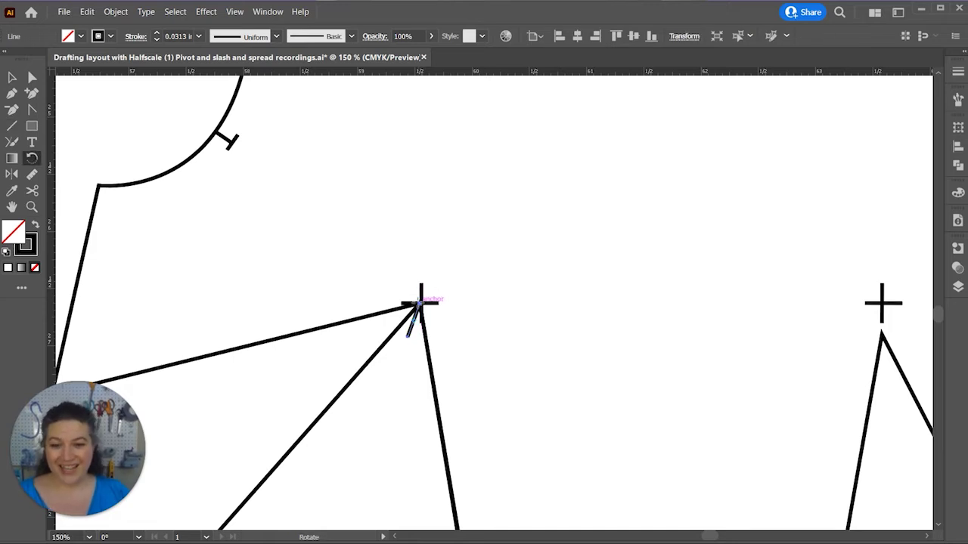
drag(412, 335, 390, 323)
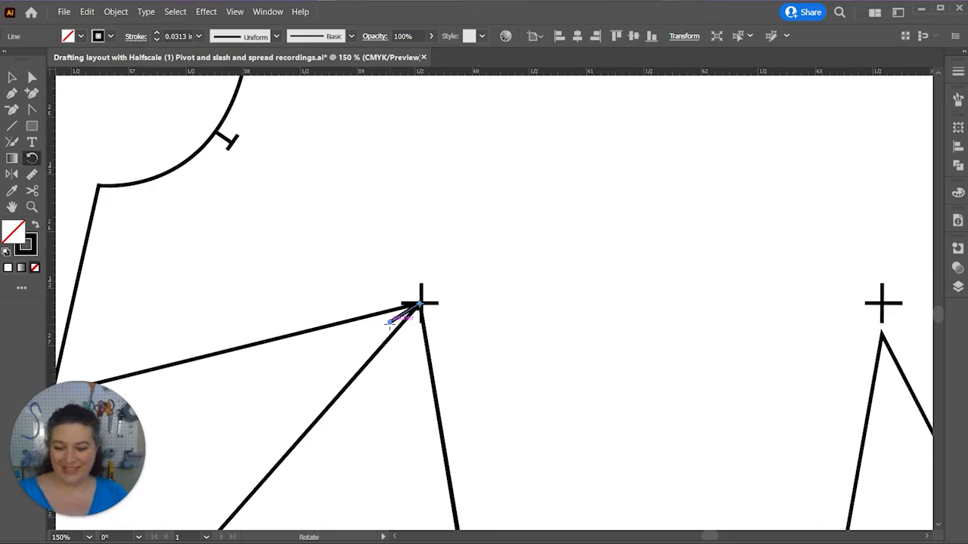
Move the slash line's end to the short line's tip and join the line ends at the dart
key(v)
click(363, 325)
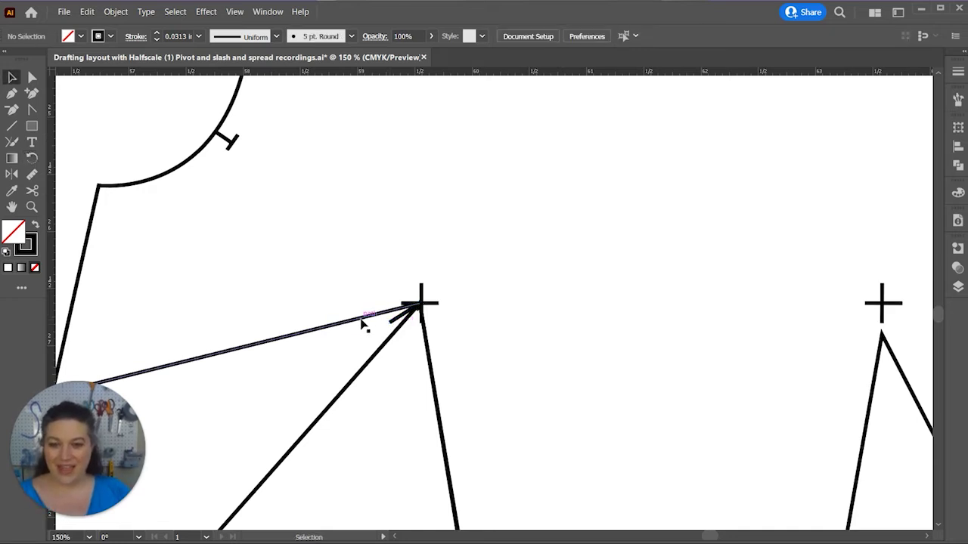
click(362, 322)
key(a)
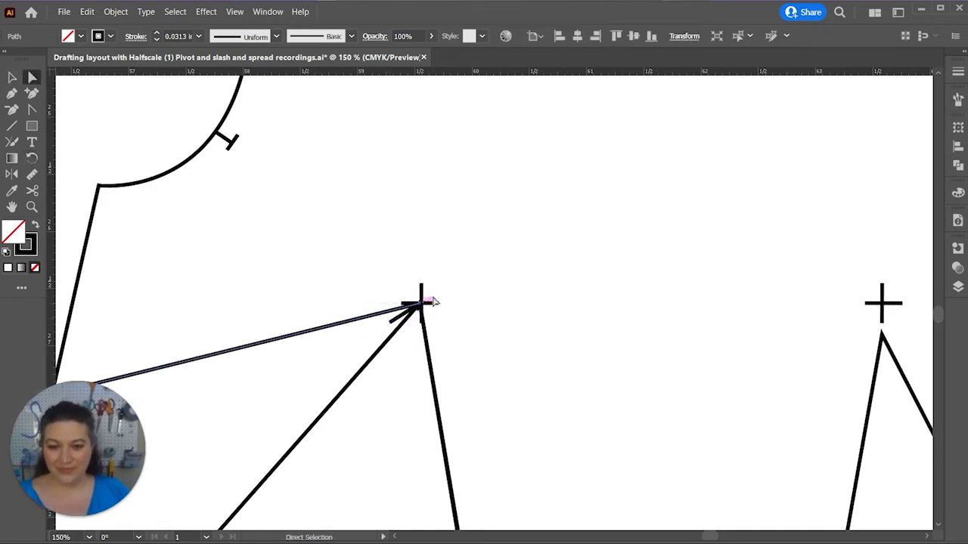
drag(420, 305, 389, 325)
click(412, 327)
click(420, 308)
key(ctrl+j)
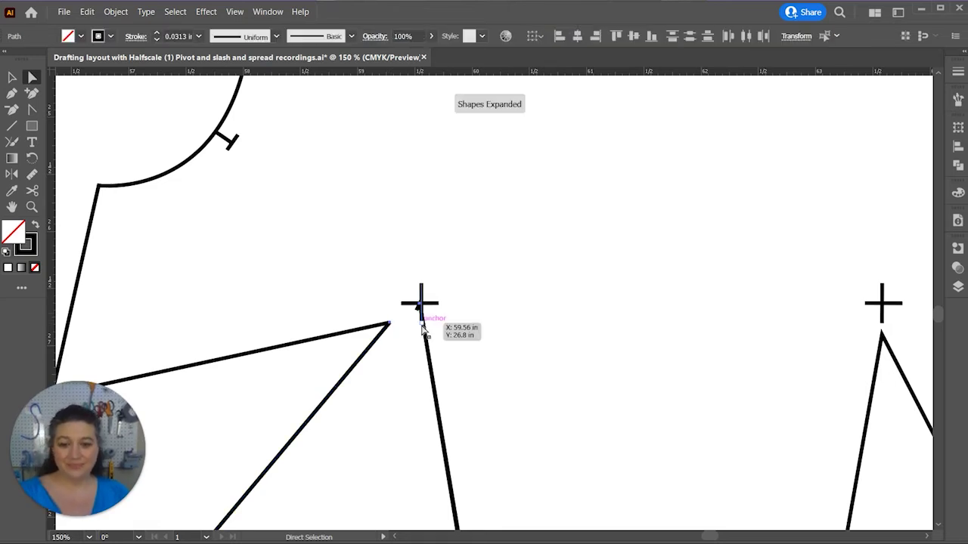
Undo a test anchor move and delete the leftover line below the left dart point
click(420, 308)
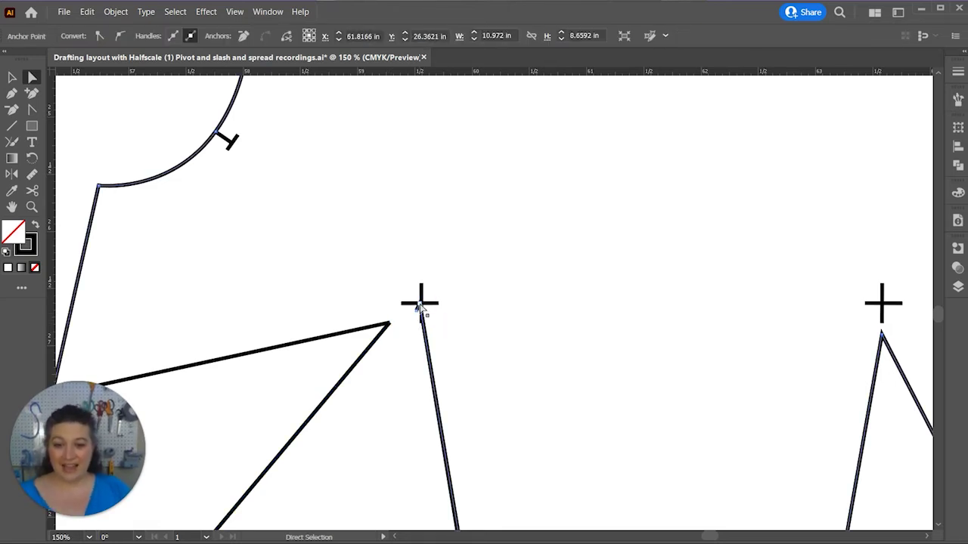
drag(420, 310, 412, 344)
key(minus)
key(ctrl+z)
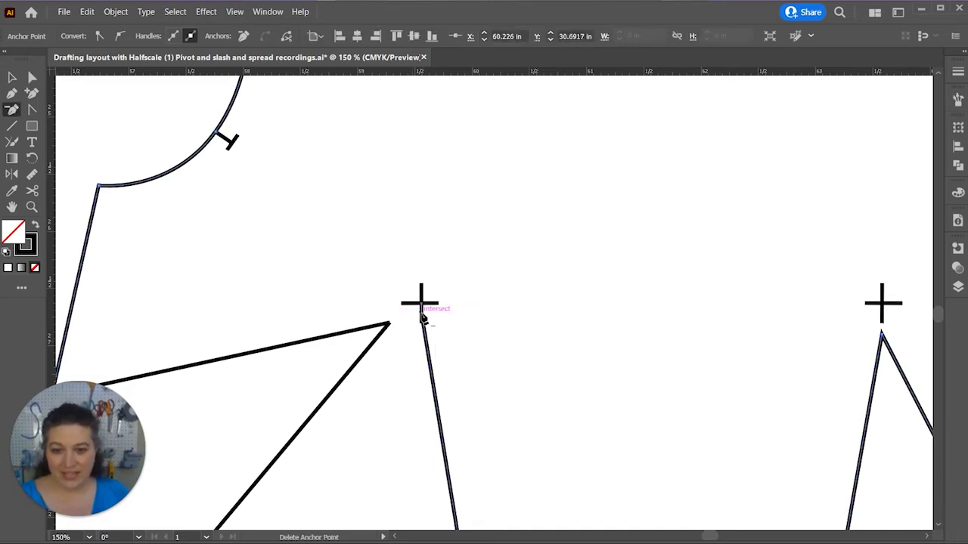
click(422, 318)
scroll(465, 365, down, 10)
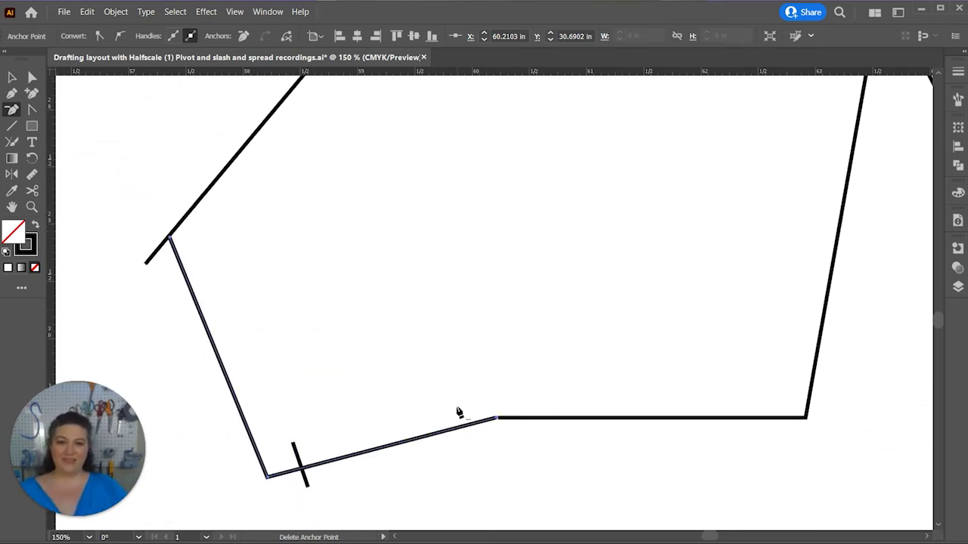
key(ctrl+minus)
key(ctrl+minus)
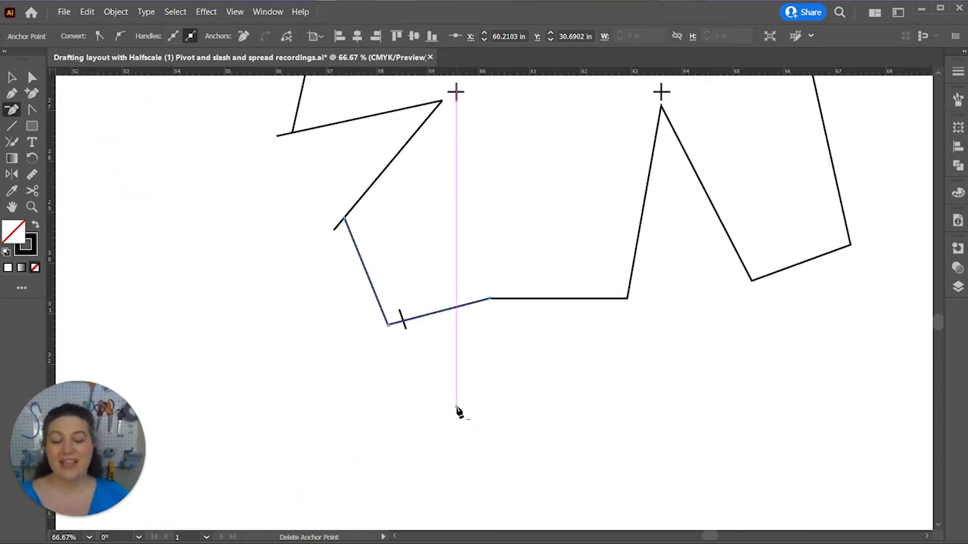
scroll(450, 386, up, 4)
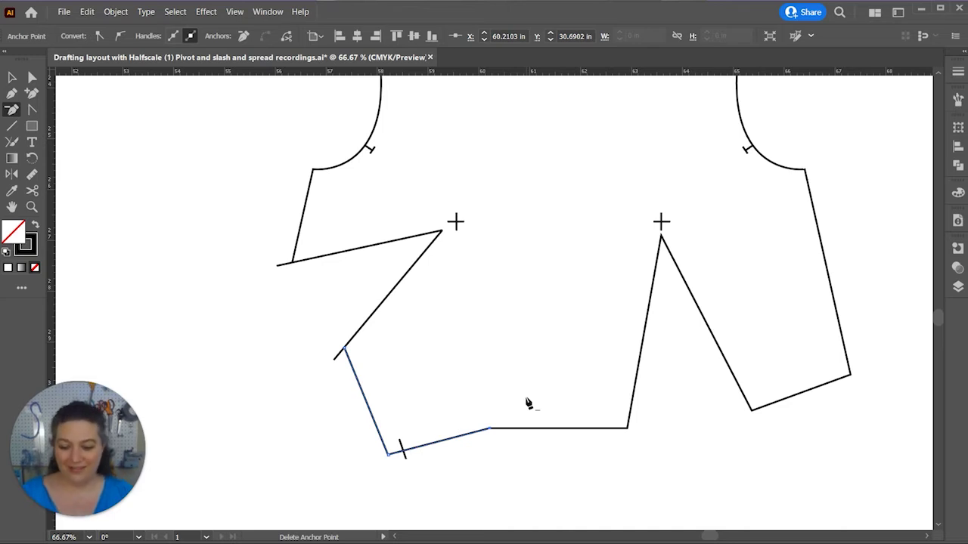
Move the loose end anchor onto the waist corner and join it as a corner
key(a)
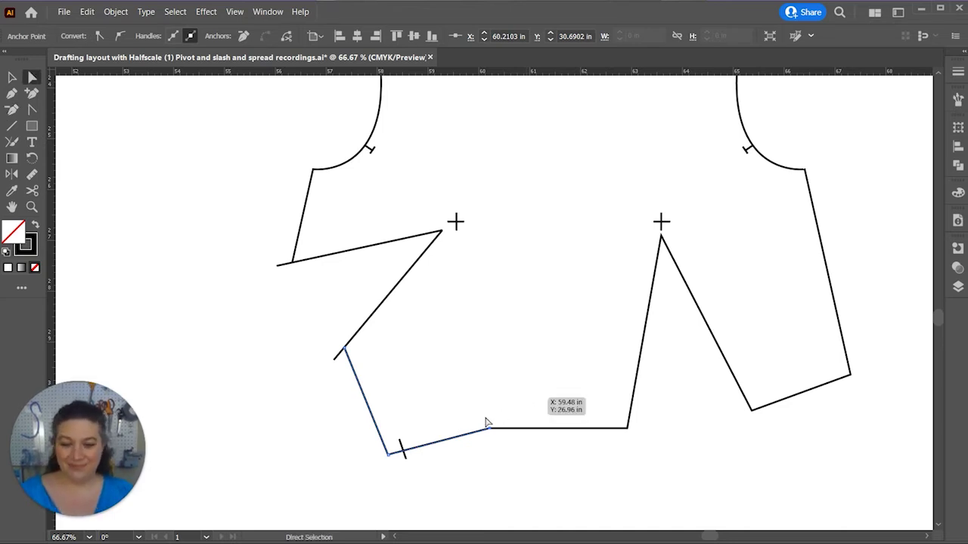
click(471, 445)
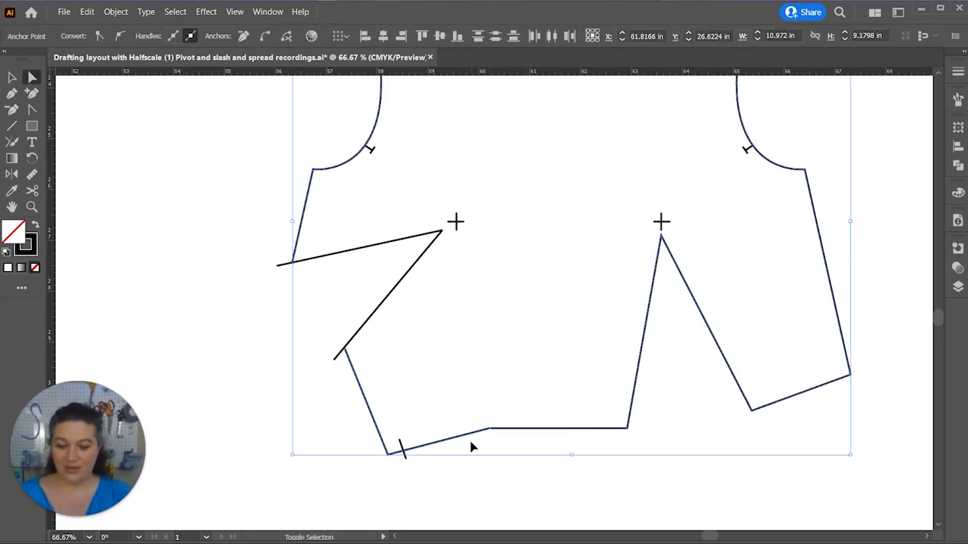
click(471, 446)
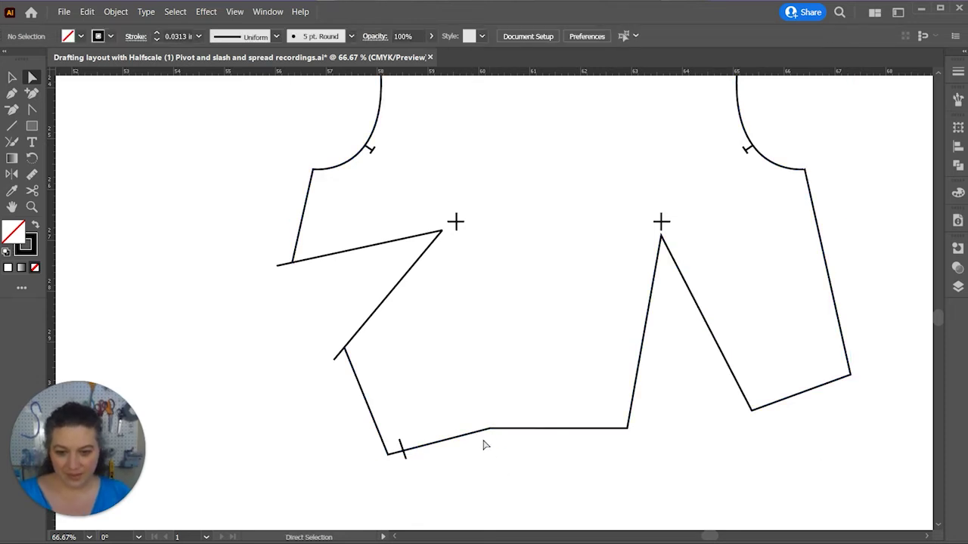
click(496, 440)
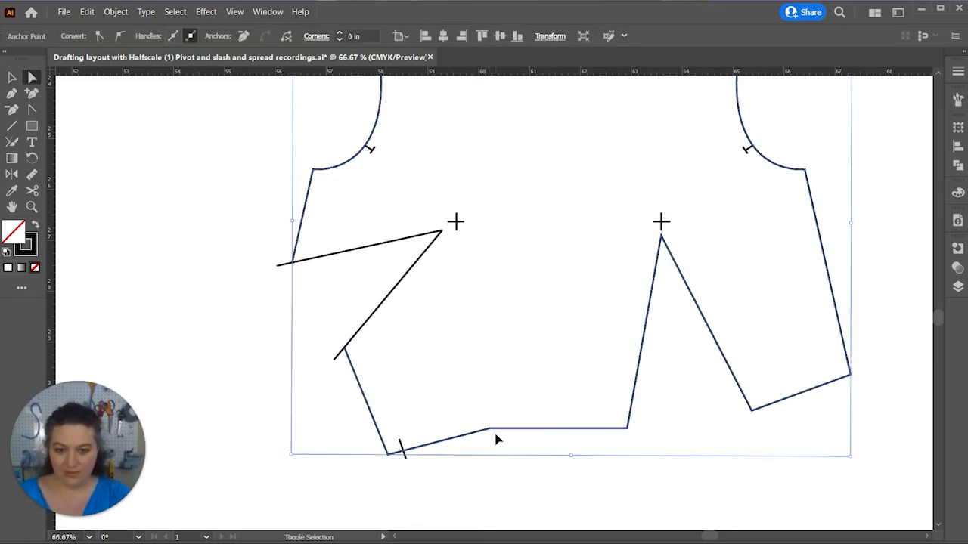
key(ctrl+j)
key(Return)
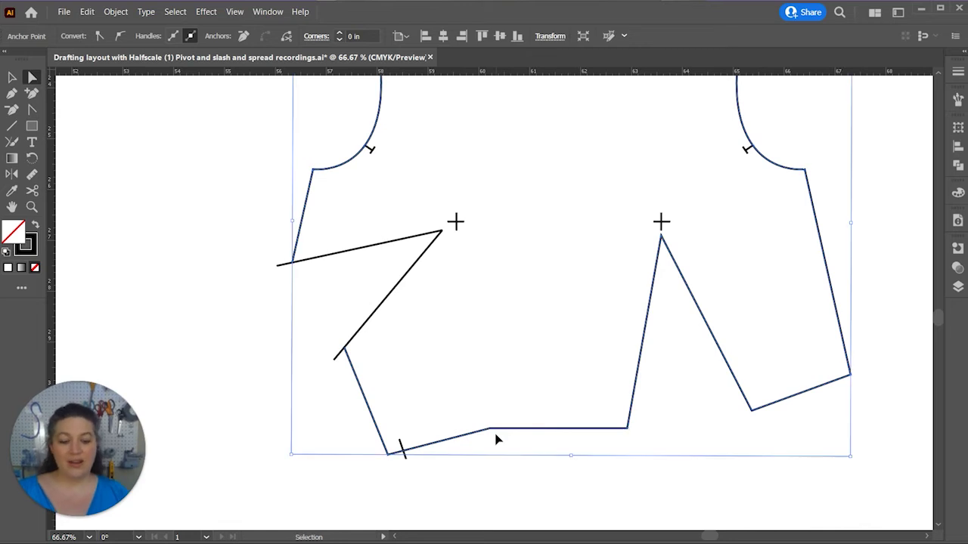
key(ctrl+equal)
key(ctrl+equal)
key(ctrl+equal)
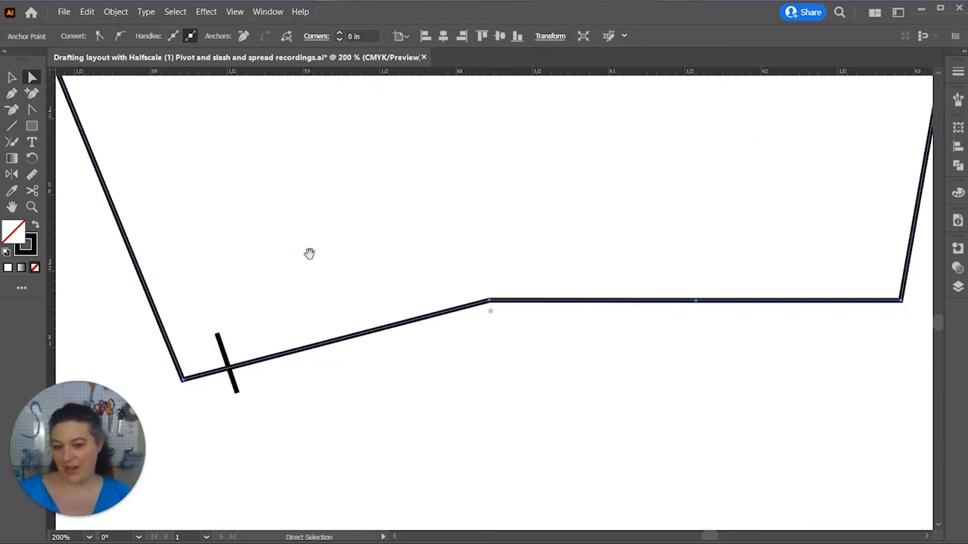
scroll(309, 251, up, 5)
scroll(309, 251, left, 5)
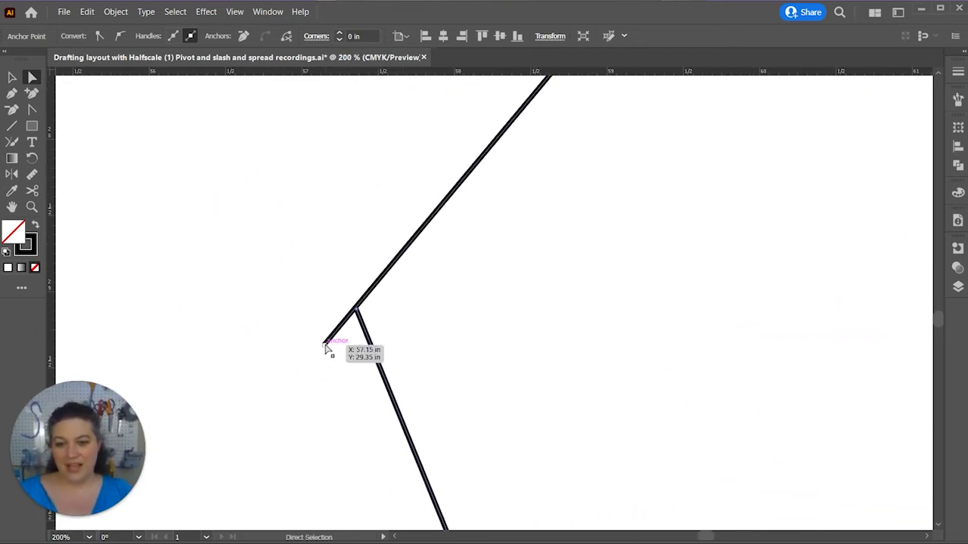
drag(327, 348, 357, 310)
key(ctrl+j)
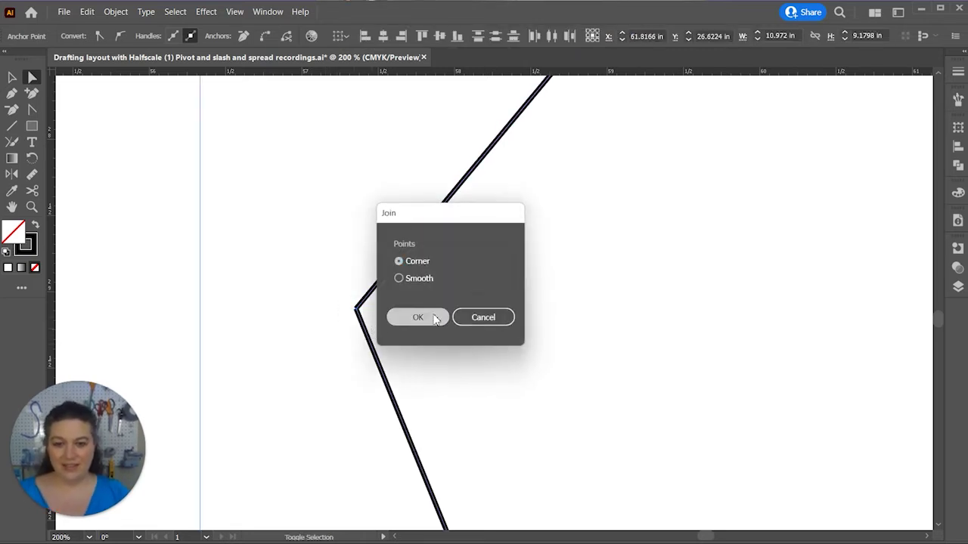
click(423, 317)
Snap the lower-left line end onto the side corner and join all ends as a corner
drag(359, 216, 439, 475)
click(290, 406)
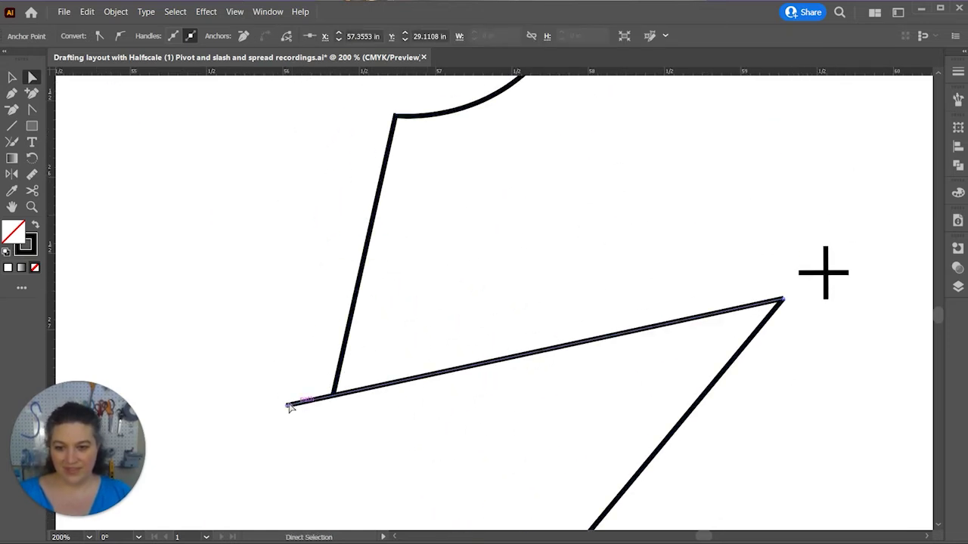
drag(287, 406, 333, 394)
key(ctrl+a)
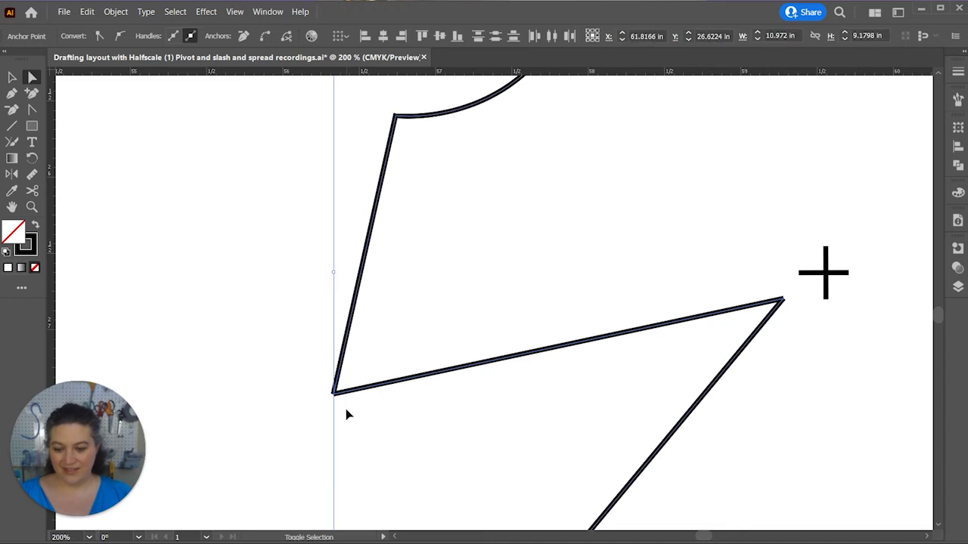
key(ctrl+j)
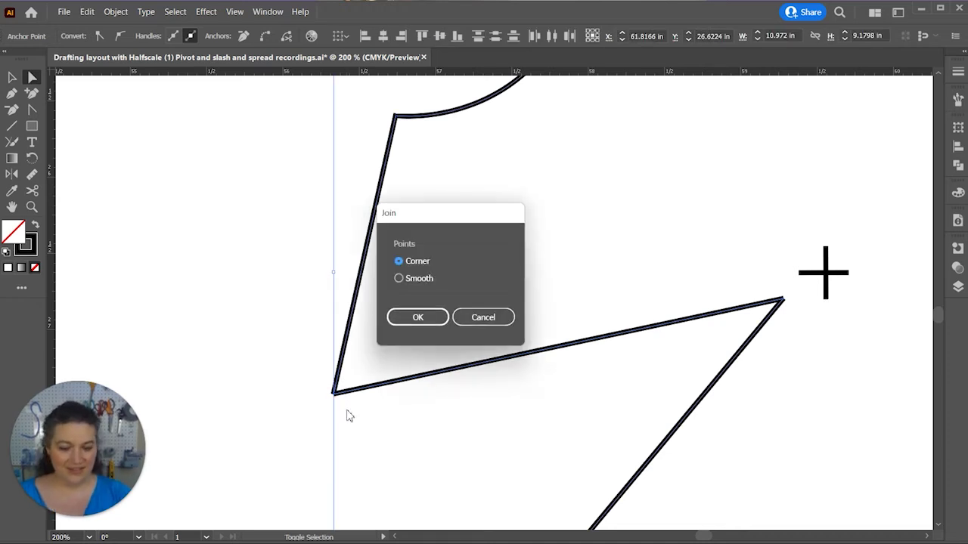
key(Return)
scroll(347, 415, down, 5)
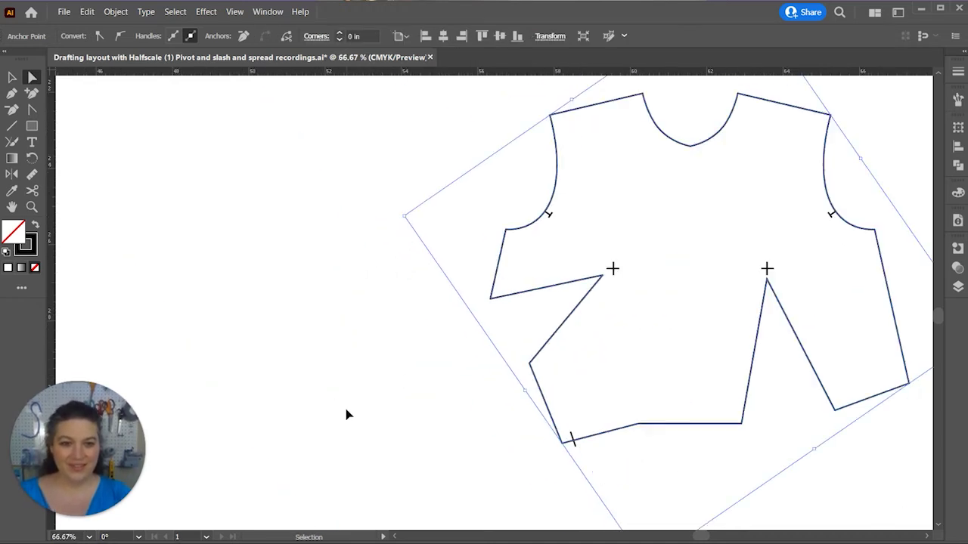
Draw a slash line from the right dart point to the lower-left waist notch, snapping its end onto the dart point
drag(619, 407, 447, 434)
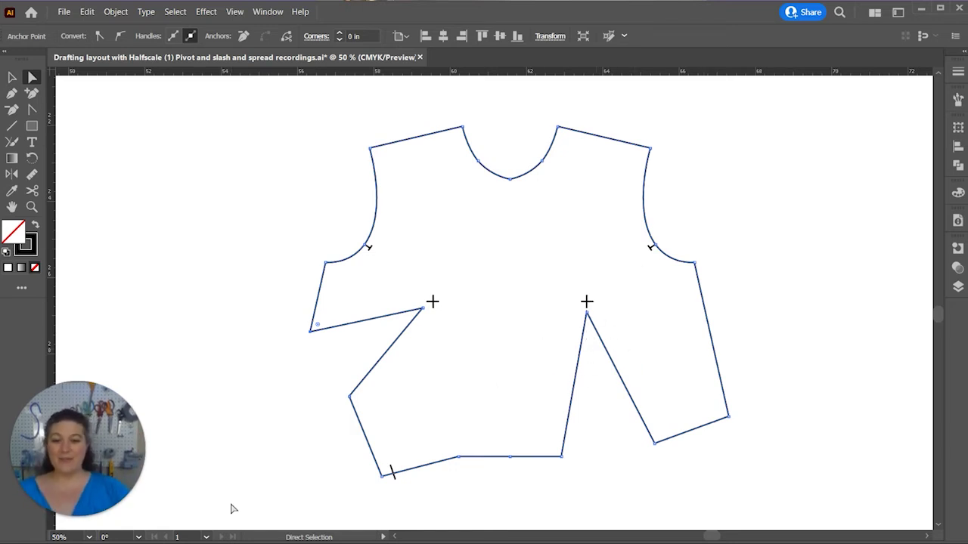
key(p)
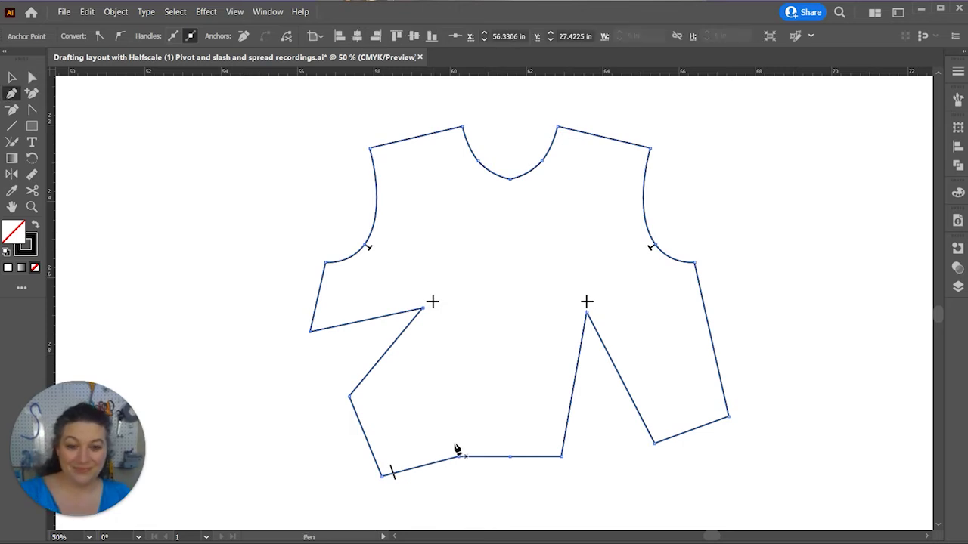
click(587, 302)
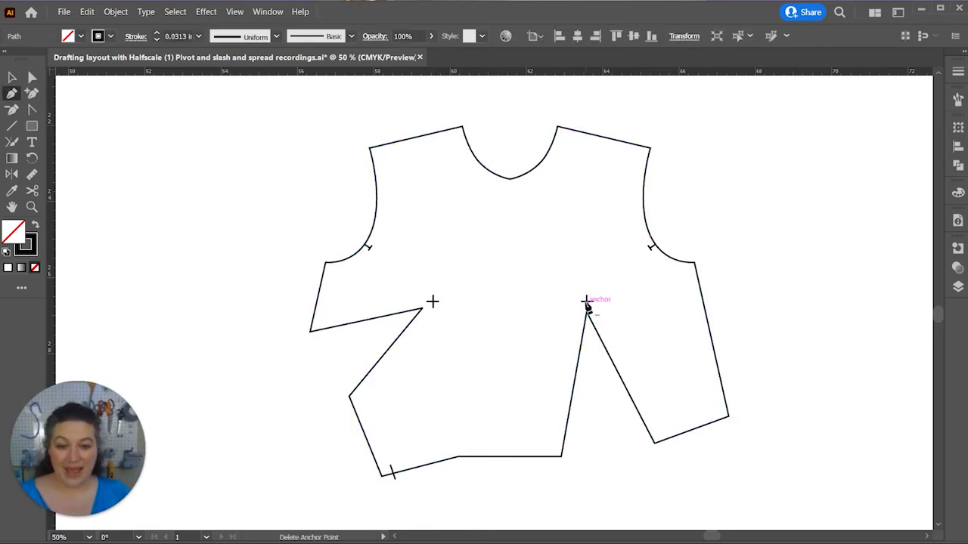
key(ctrl+z)
click(587, 303)
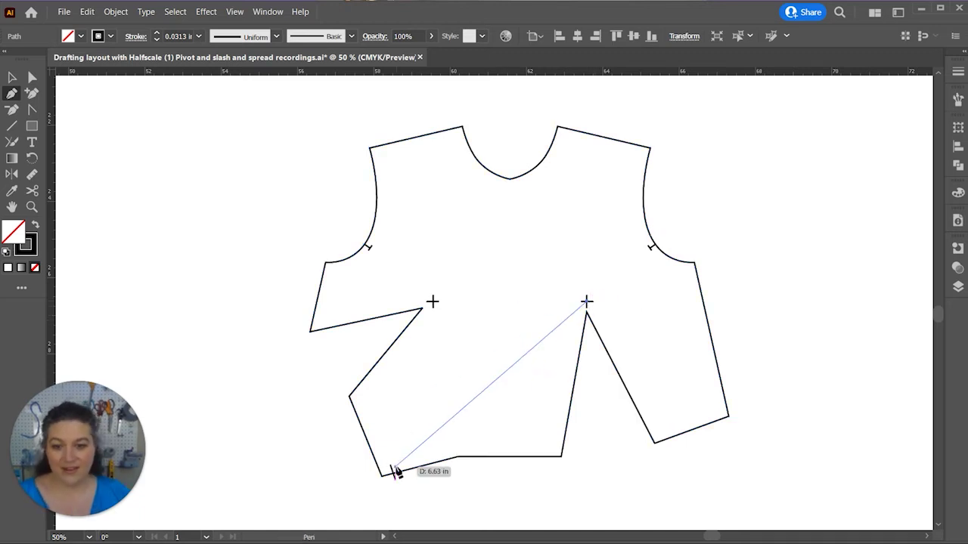
click(392, 472)
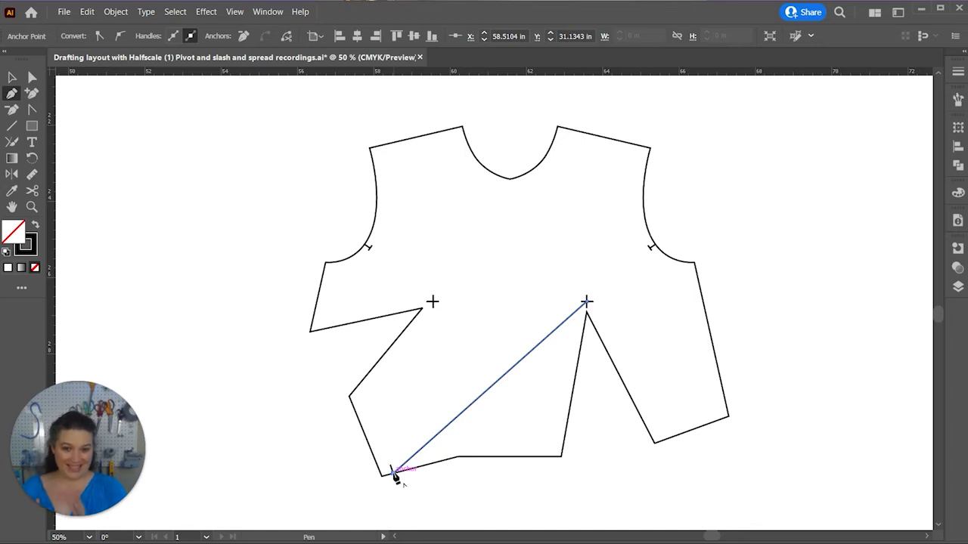
key(a)
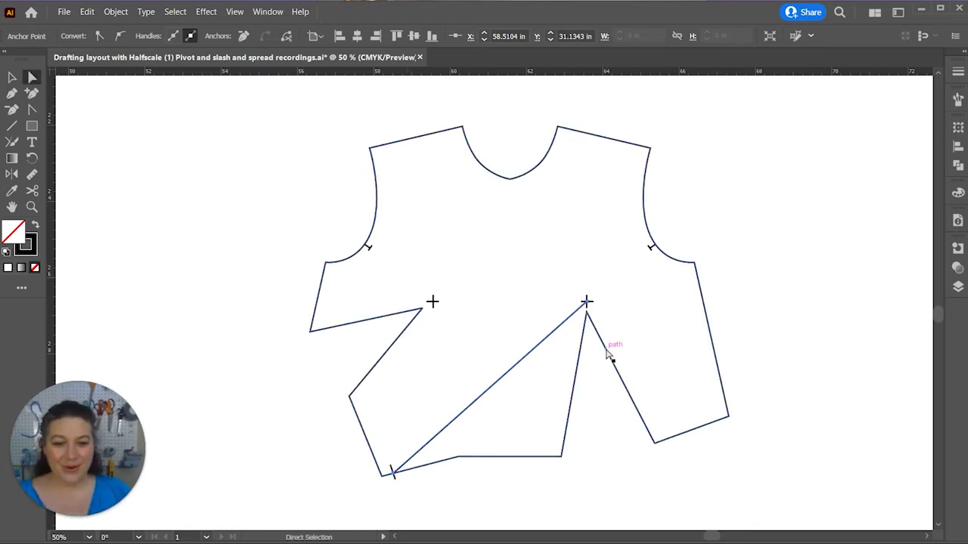
click(608, 349)
drag(587, 310, 587, 302)
click(598, 325)
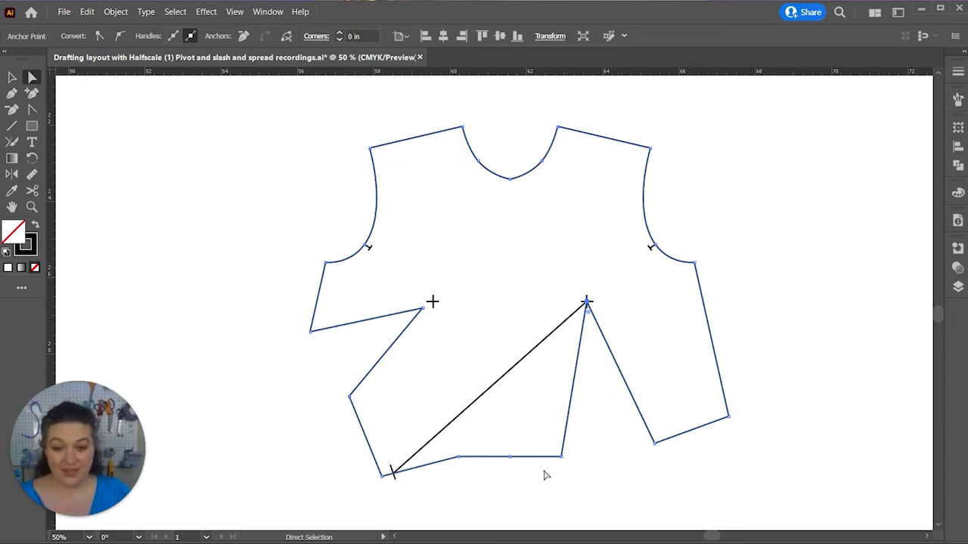
Cut the bodice outline at the right dart point with the Scissors tool
key(c)
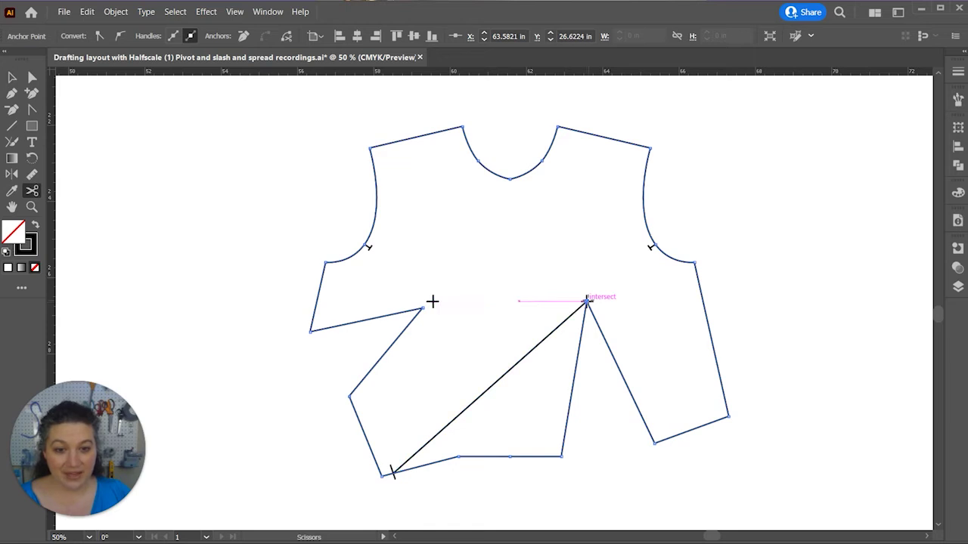
click(586, 301)
key(a)
key(ctrl+1)
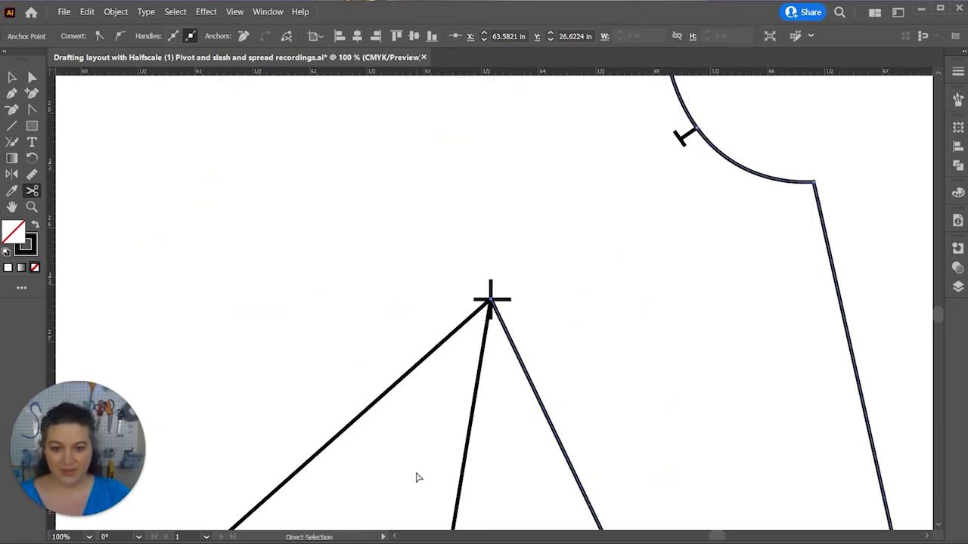
drag(443, 471, 507, 335)
key(ctrl+plus)
drag(421, 426, 461, 346)
Cut the outline at the waist notch to free the lower wedge piece
key(c)
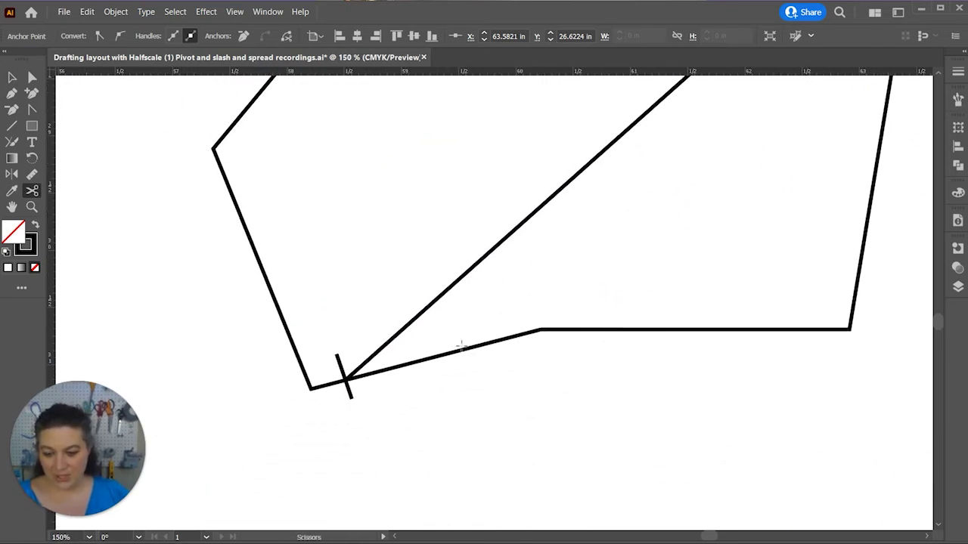
key(v)
click(382, 372)
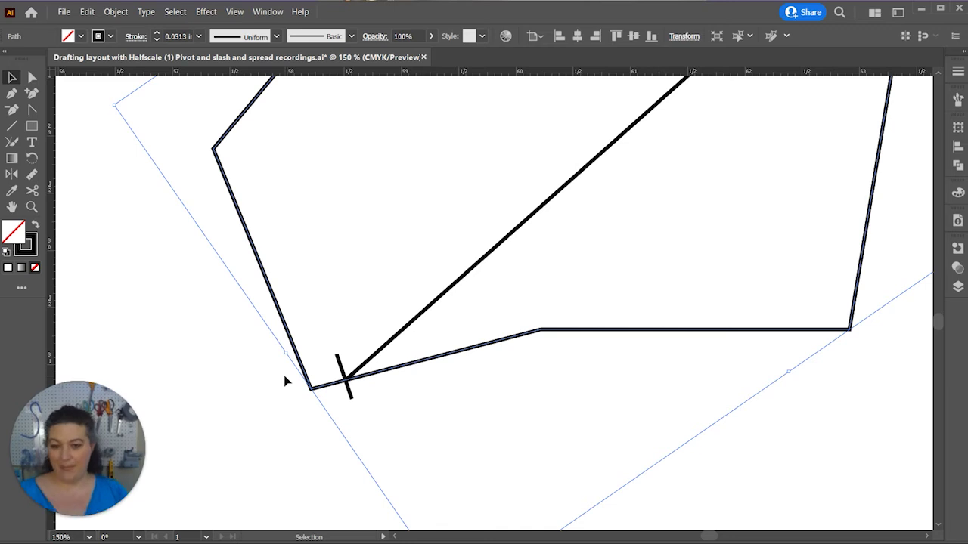
key(c)
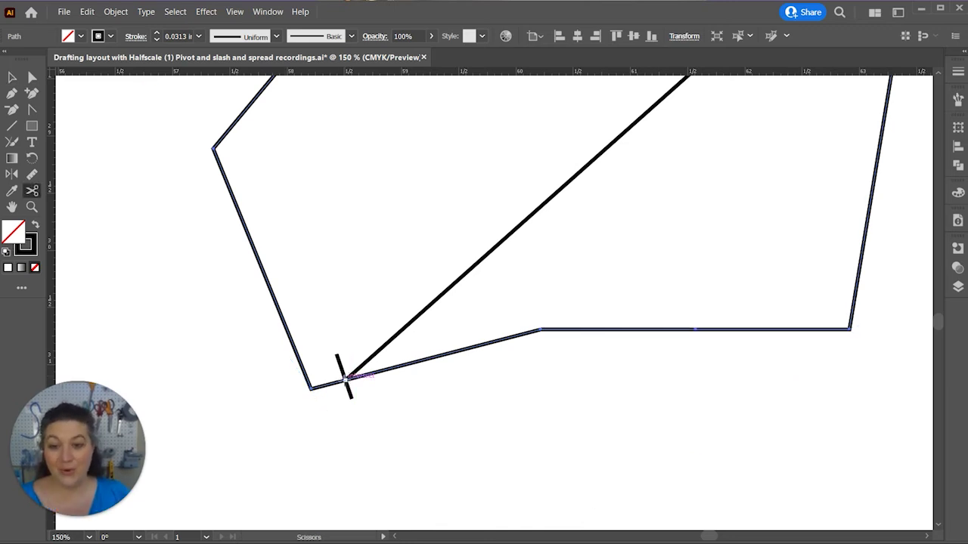
click(346, 375)
key(ctrl+minus)
key(ctrl+minus)
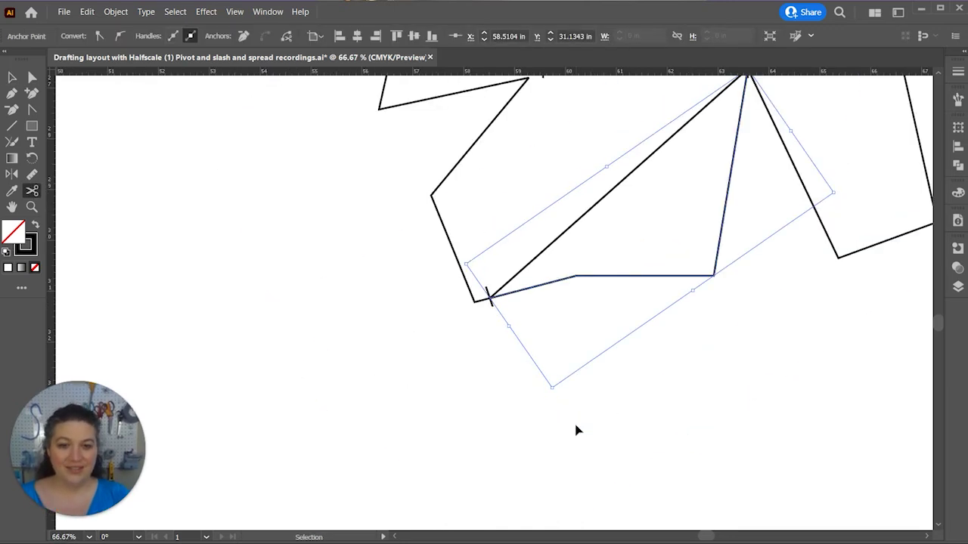
drag(575, 424, 549, 471)
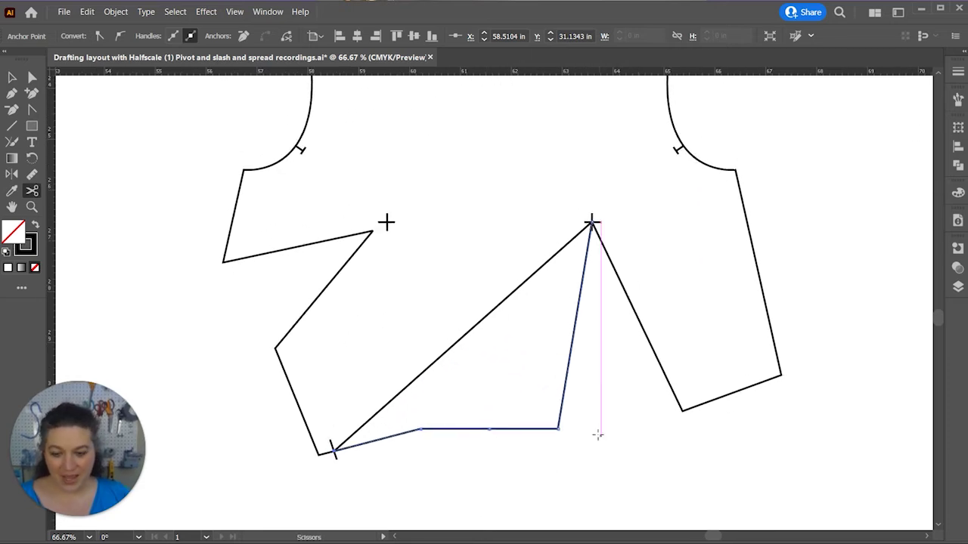
Select the diagonal slash line together with the waist wedge
key(v)
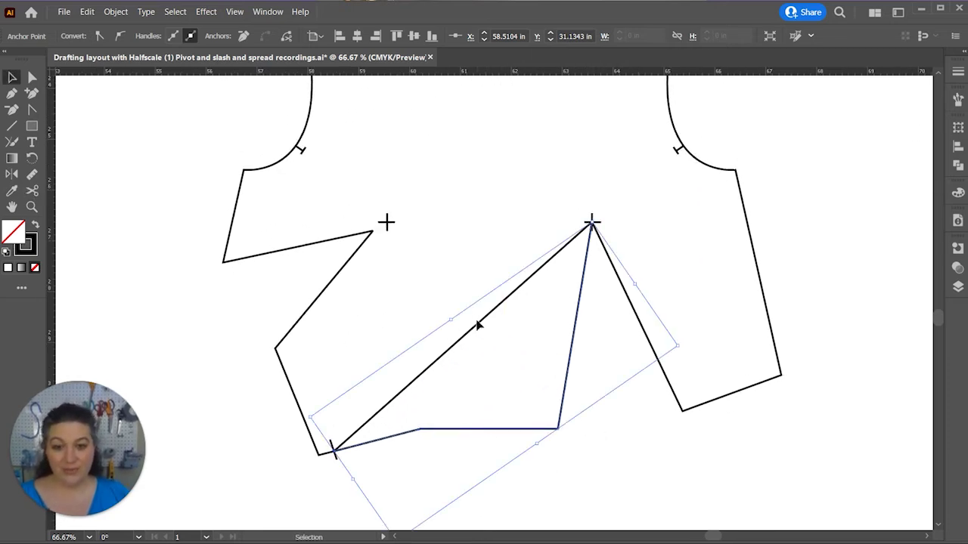
click(479, 323)
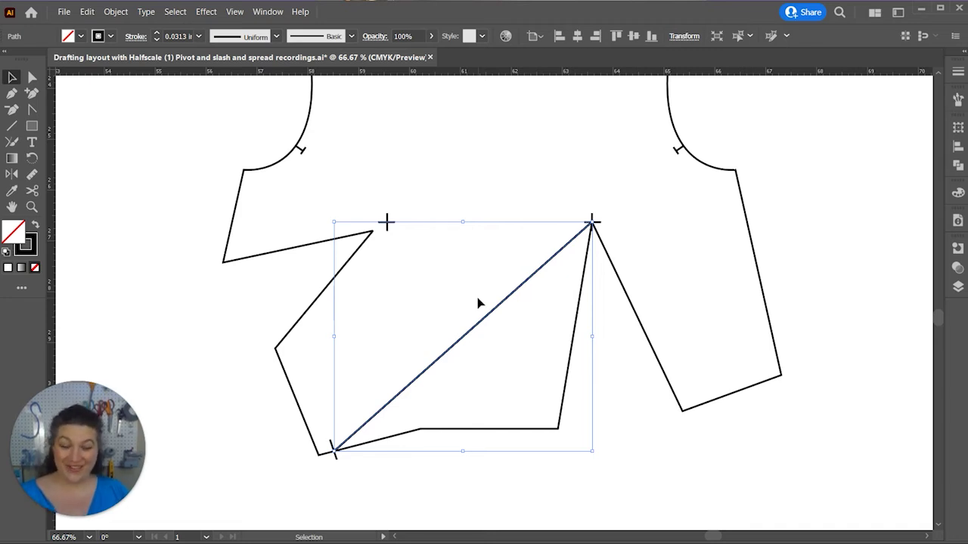
click(625, 371)
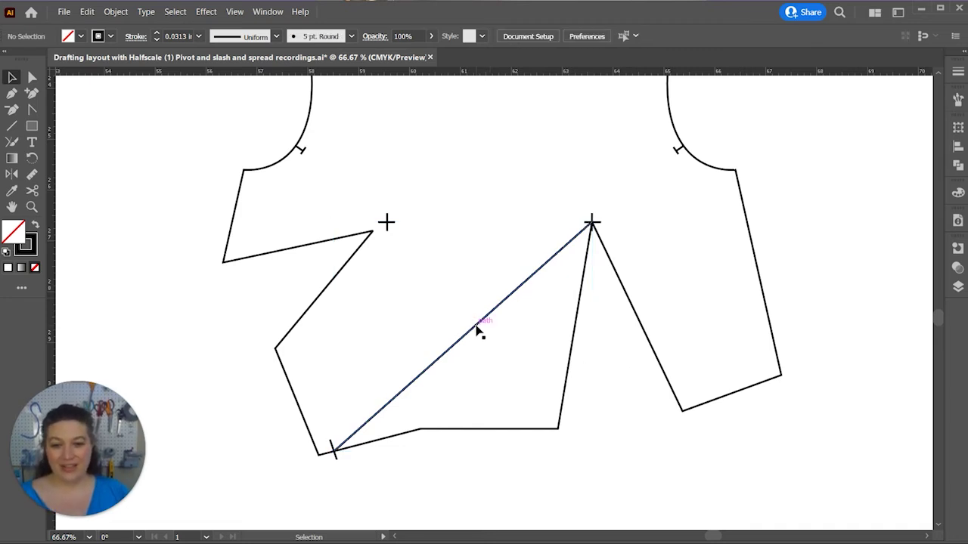
click(478, 330)
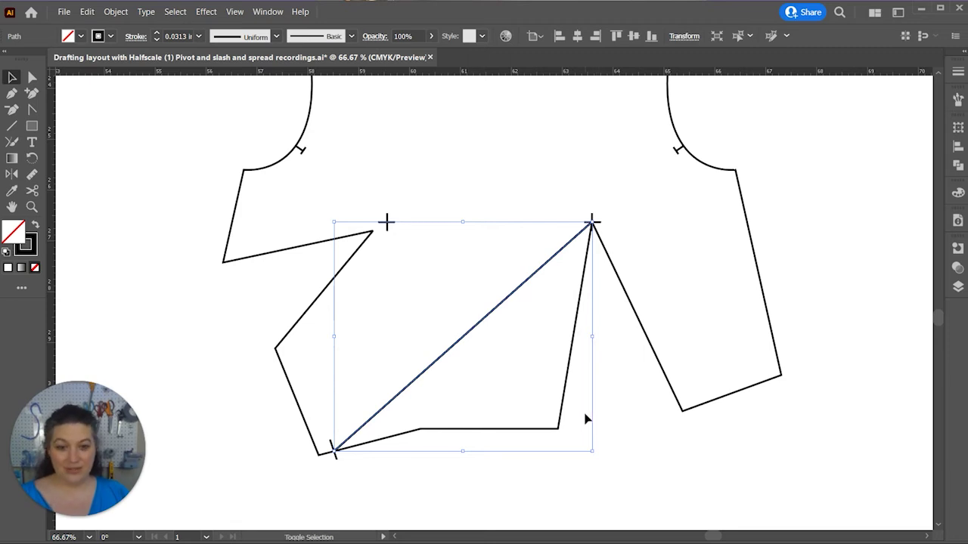
shift+click(530, 429)
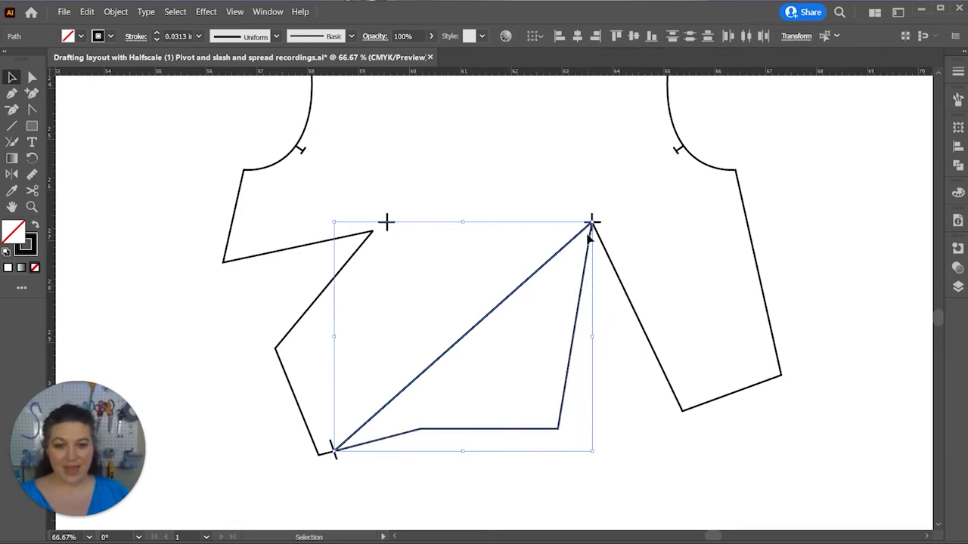
Rotate the selection about the right dart apex so the dart closes and the slash opens
key(r)
click(591, 222)
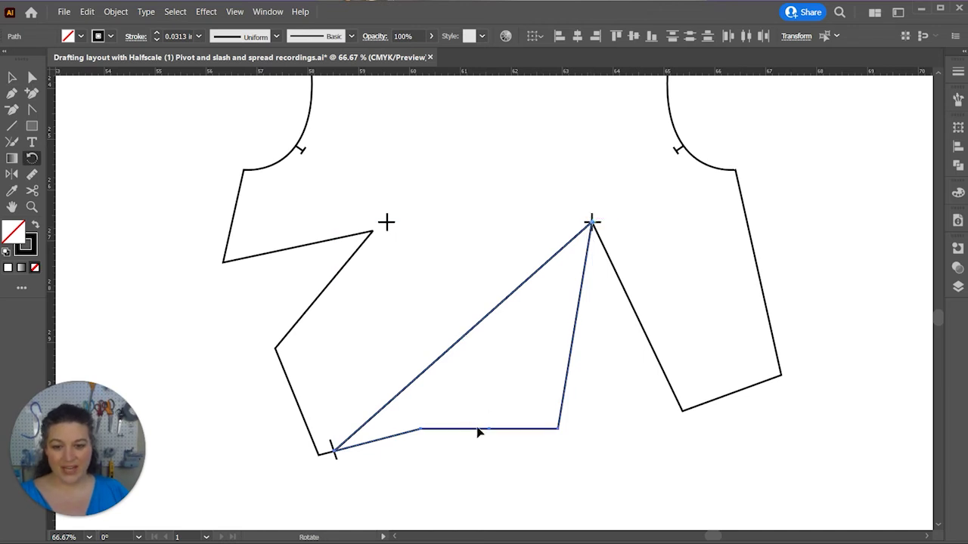
drag(562, 434, 684, 413)
key(v)
key(ctrl+minus)
key(ctrl+minus)
key(r)
drag(642, 356, 696, 454)
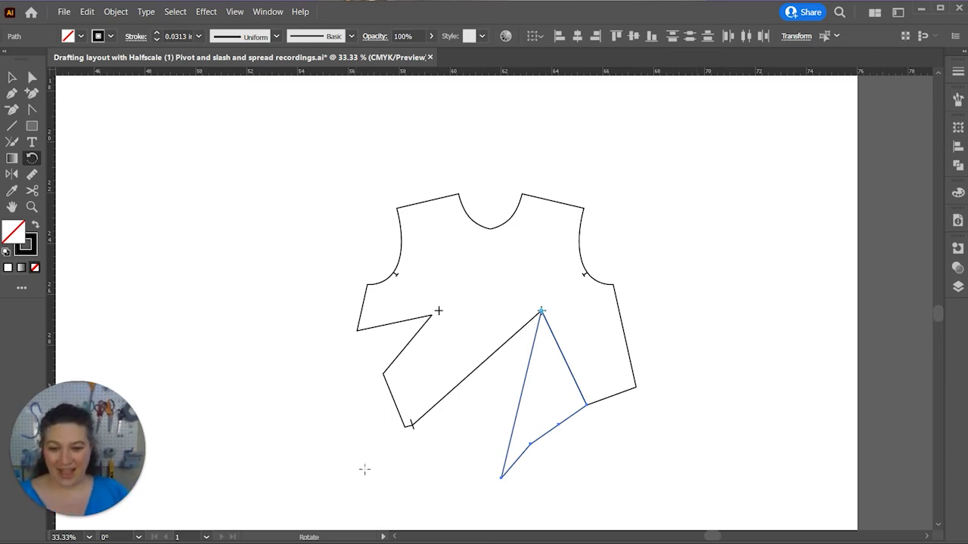
key(v)
key(ctrl+minus)
key(ctrl+plus)
key(ctrl+plus)
key(ctrl+plus)
key(ctrl+plus)
key(r)
key(ctrl+plus)
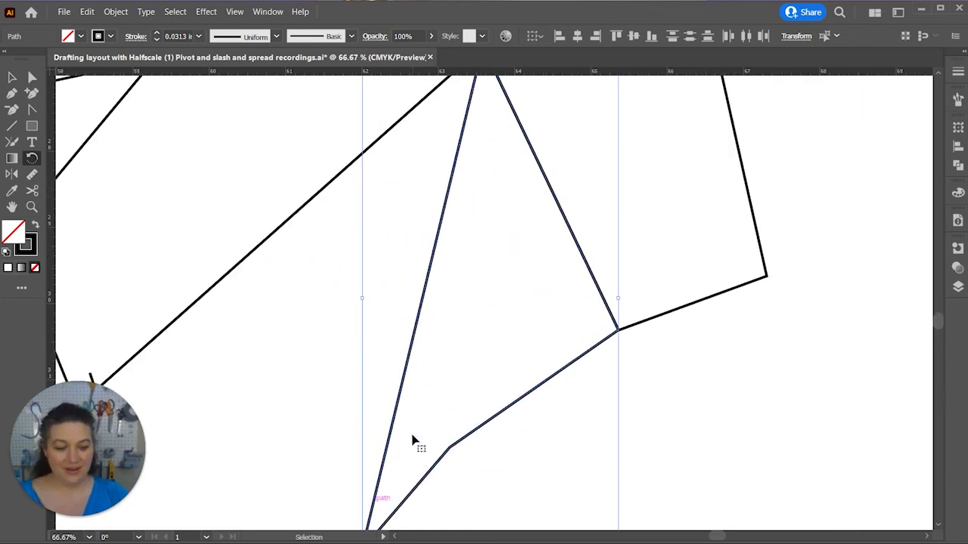
scroll(501, 394, left, 5)
scroll(502, 393, up, 1)
scroll(357, 407, left, 3)
scroll(356, 408, down, 1)
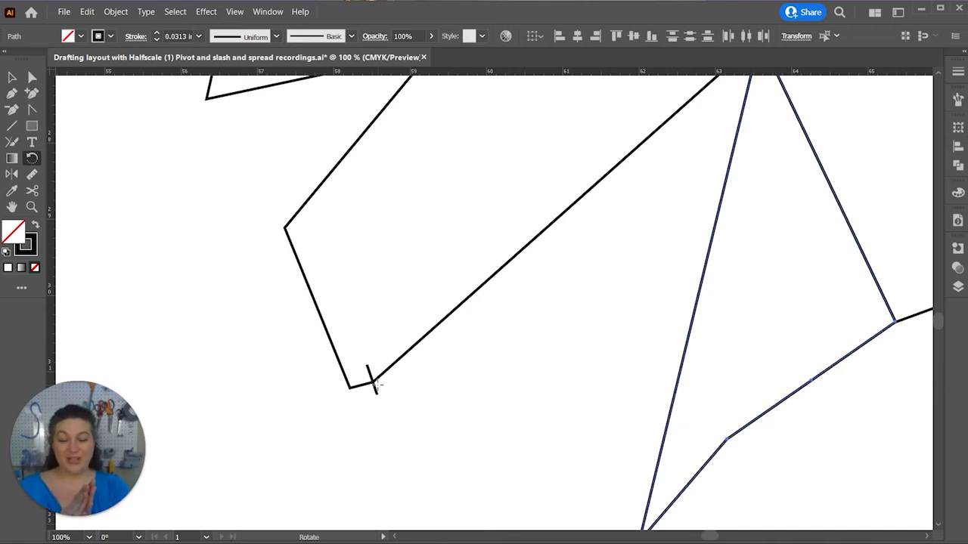
scroll(627, 411, down, 1)
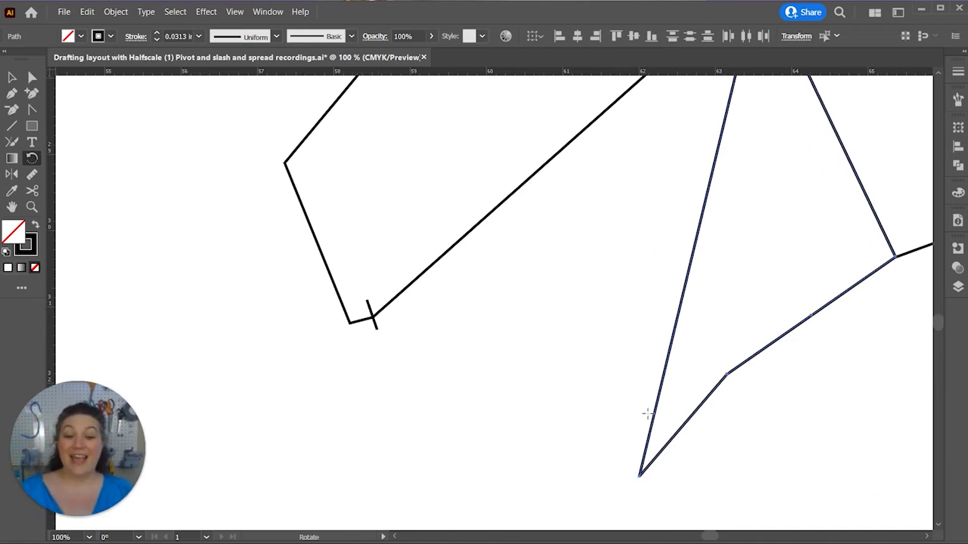
scroll(641, 472, up, 4)
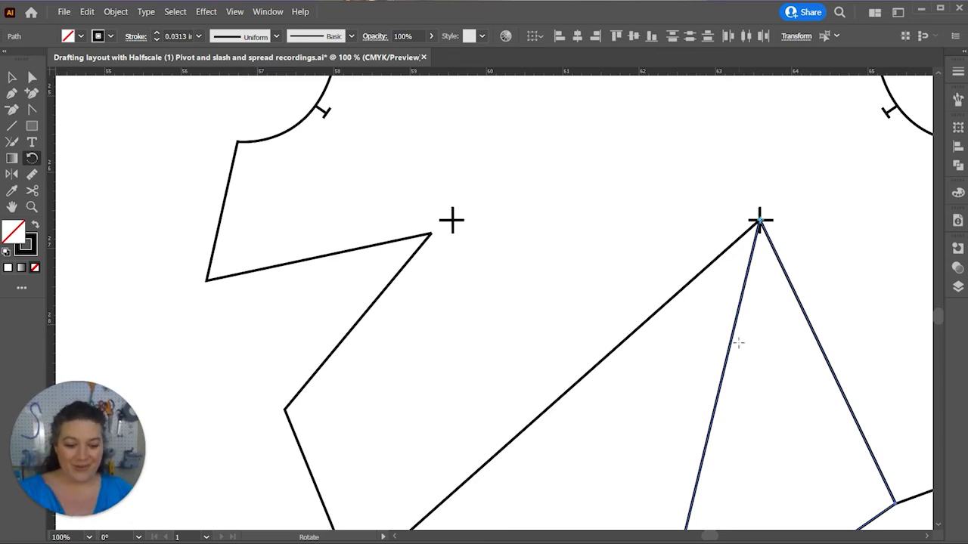
Draw a 0.3125 in line at 235° starting from the right dart's apex
key(backslash)
key(v)
click(813, 212)
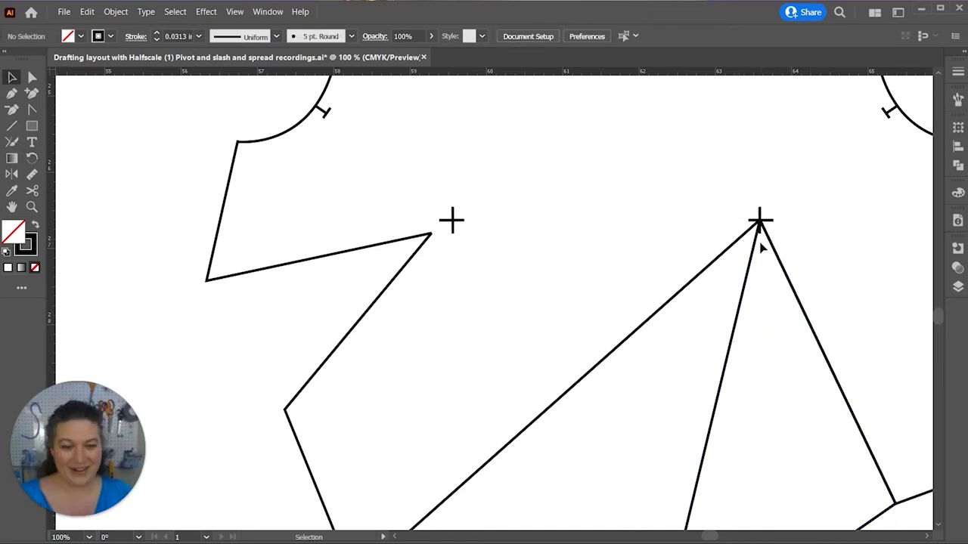
scroll(752, 266, up, 1)
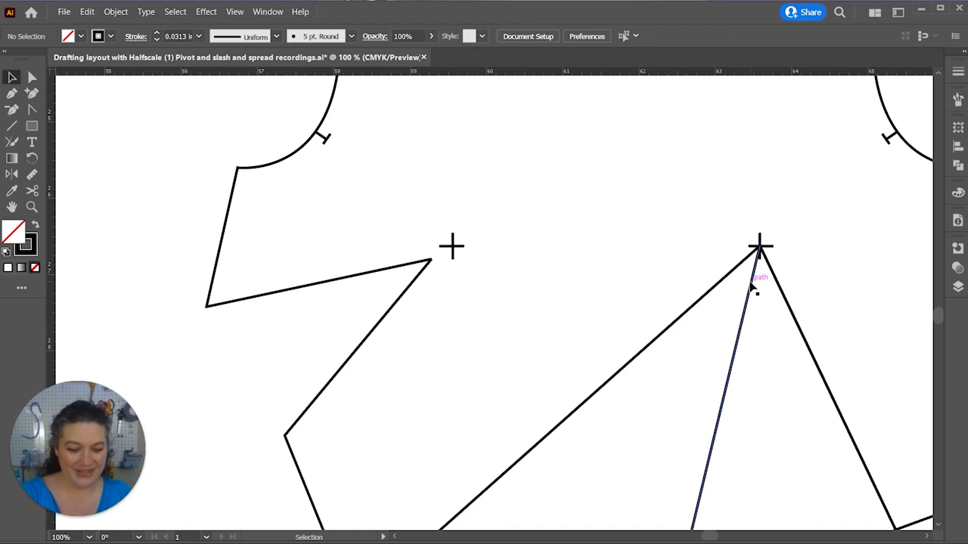
key(backslash)
click(760, 247)
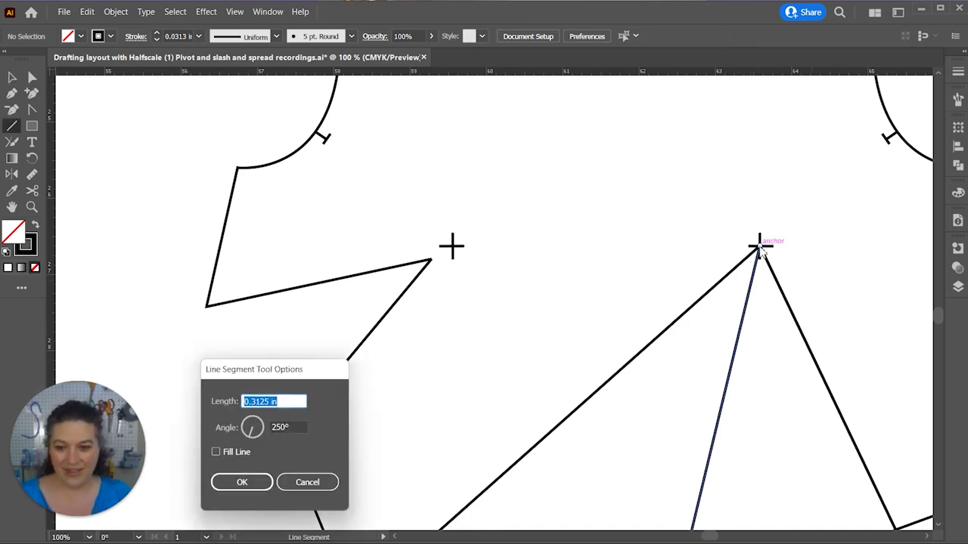
text(4)
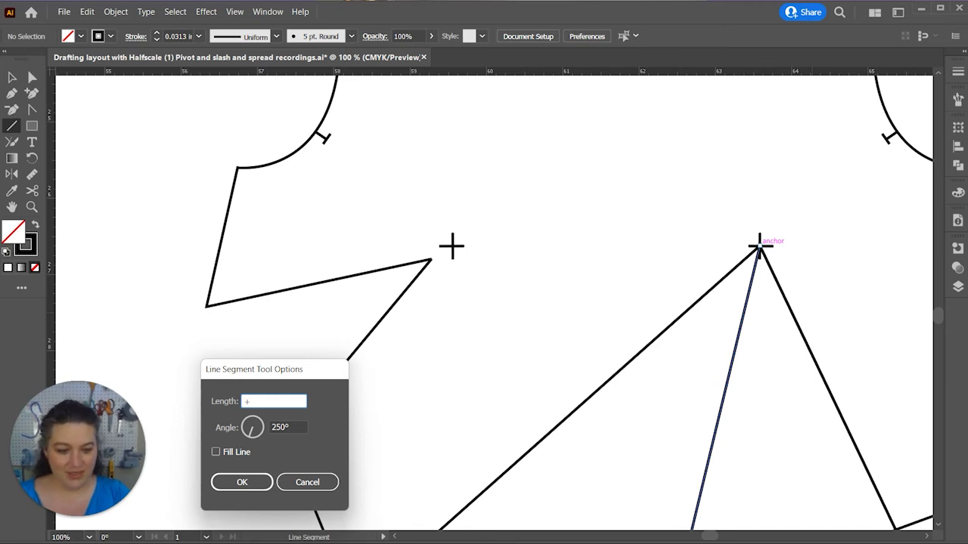
text(3125)
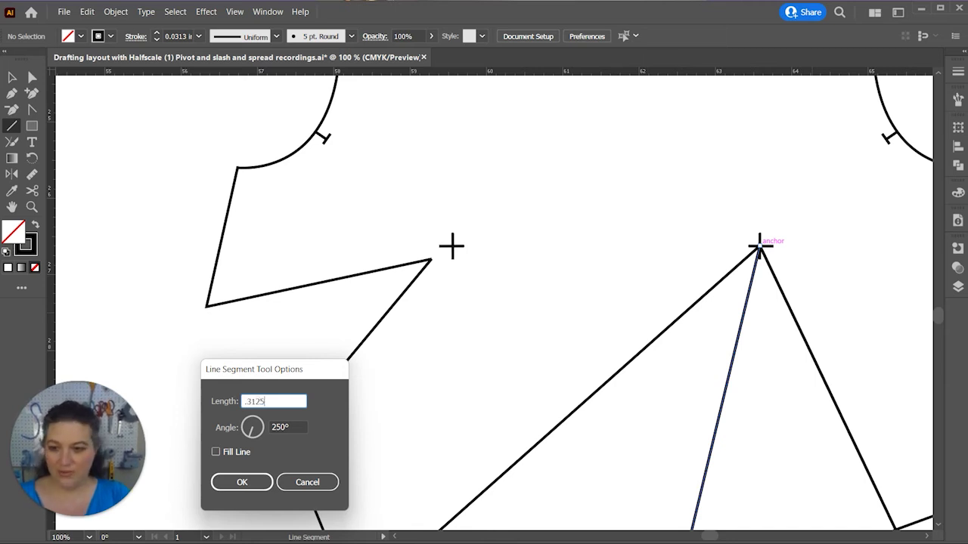
key(Tab)
text(235)
key(Return)
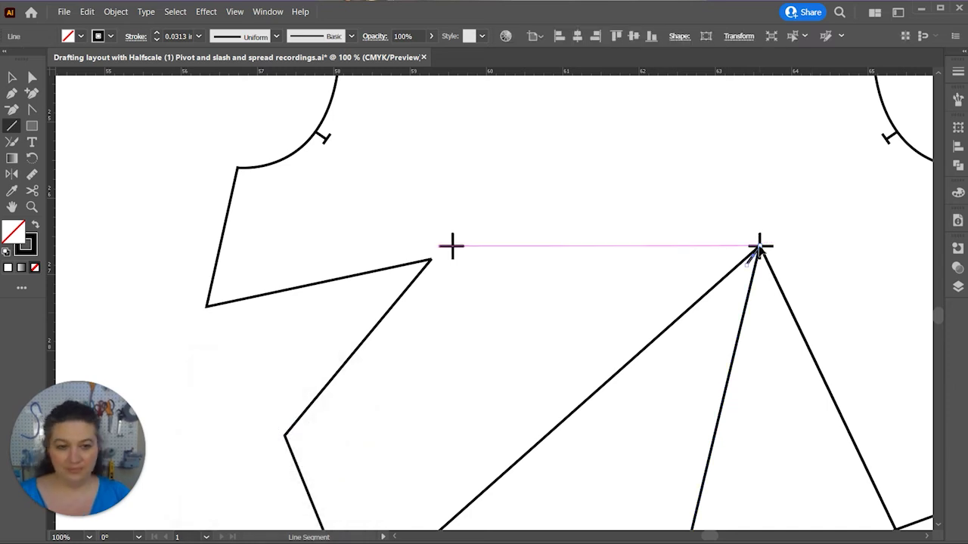
key(ctrl+equal)
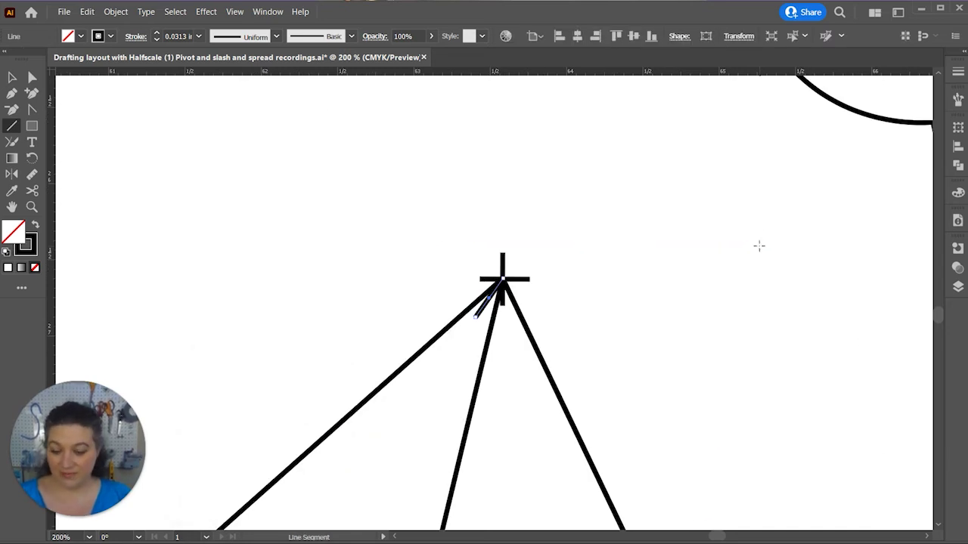
Rotate the short line about 7° around the dart apex
key(r)
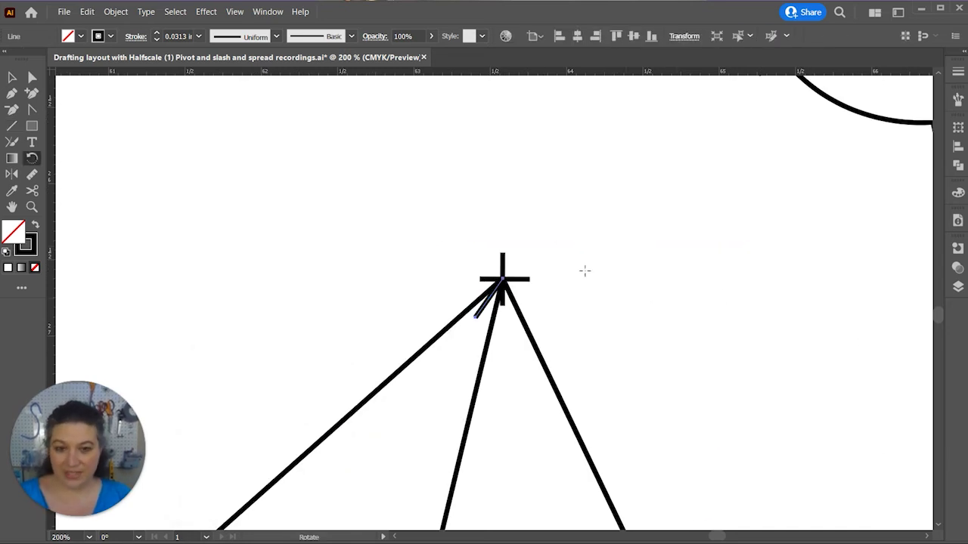
click(502, 279)
drag(492, 298, 482, 316)
Snap the slash line's apex end onto the end of the short line
key(v)
click(461, 319)
click(495, 285)
key(a)
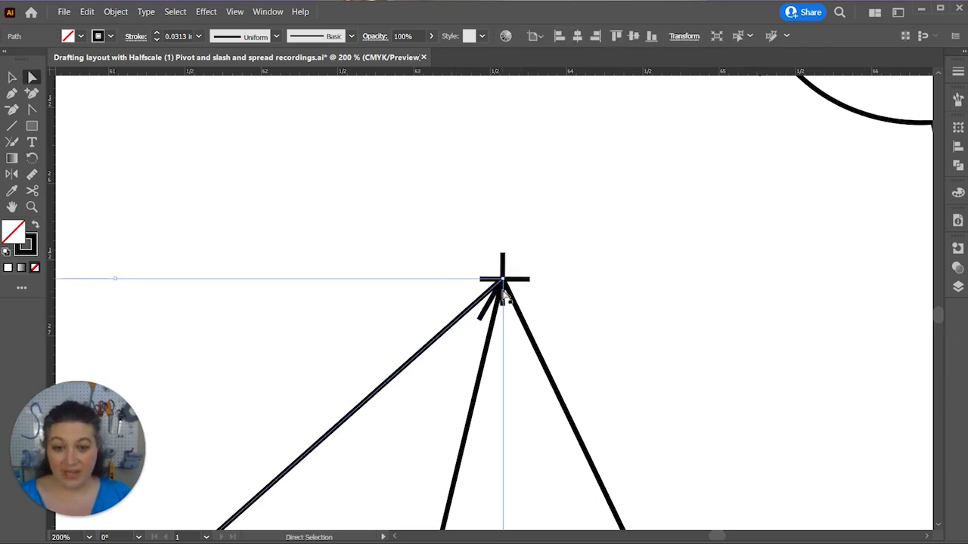
drag(503, 283, 480, 319)
click(505, 283)
drag(504, 283, 483, 319)
Delete the small leftover apex segment
click(484, 316)
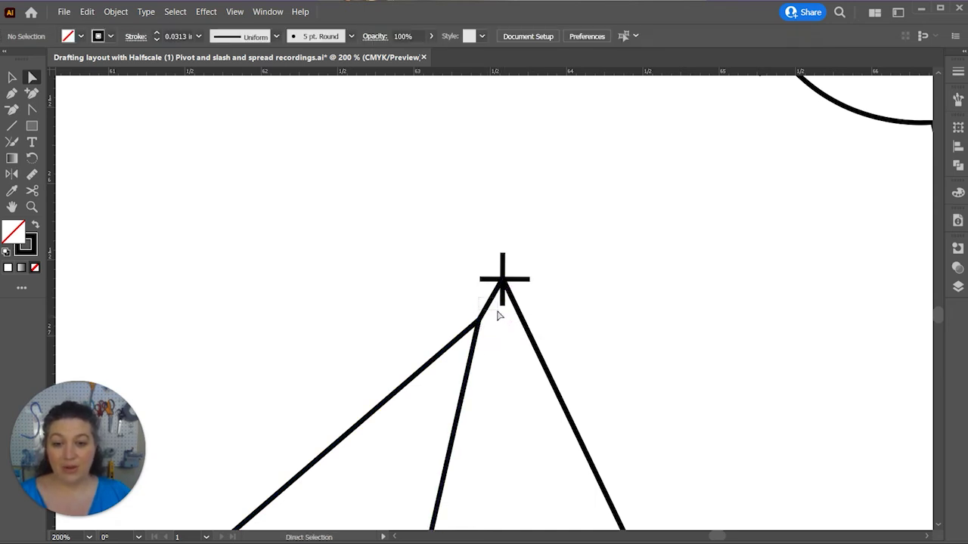
click(499, 316)
key(Delete)
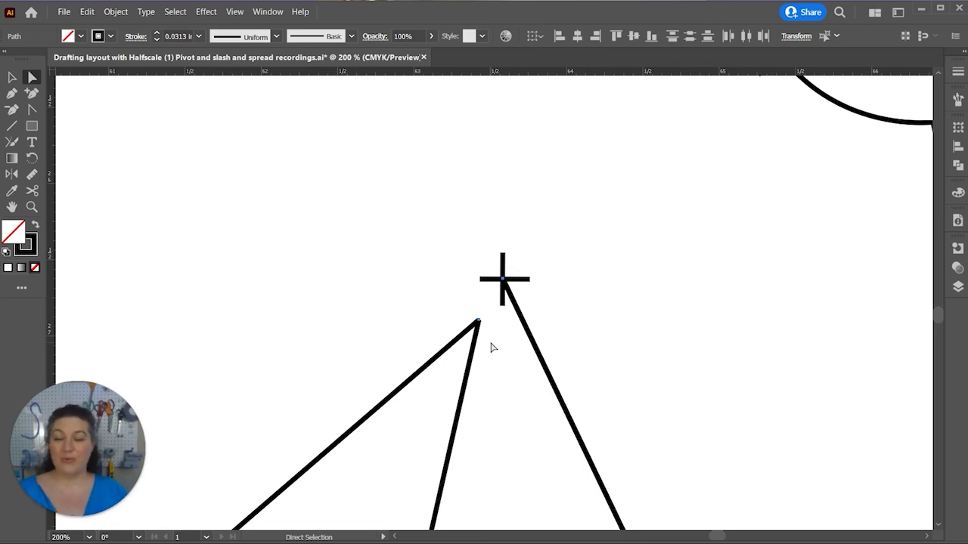
key(ctrl+minus)
key(ctrl+minus)
key(ctrl+minus)
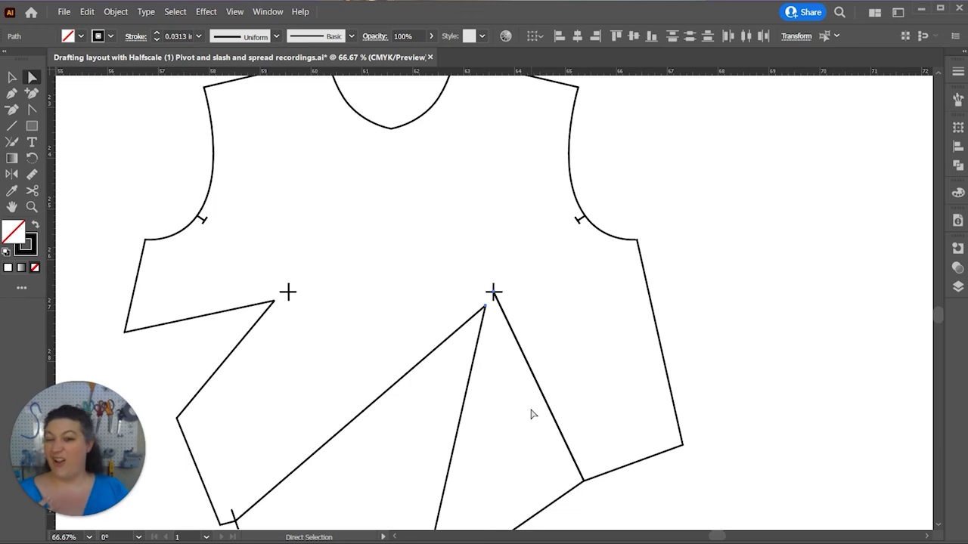
scroll(538, 406, up, 1)
scroll(525, 389, down, 2)
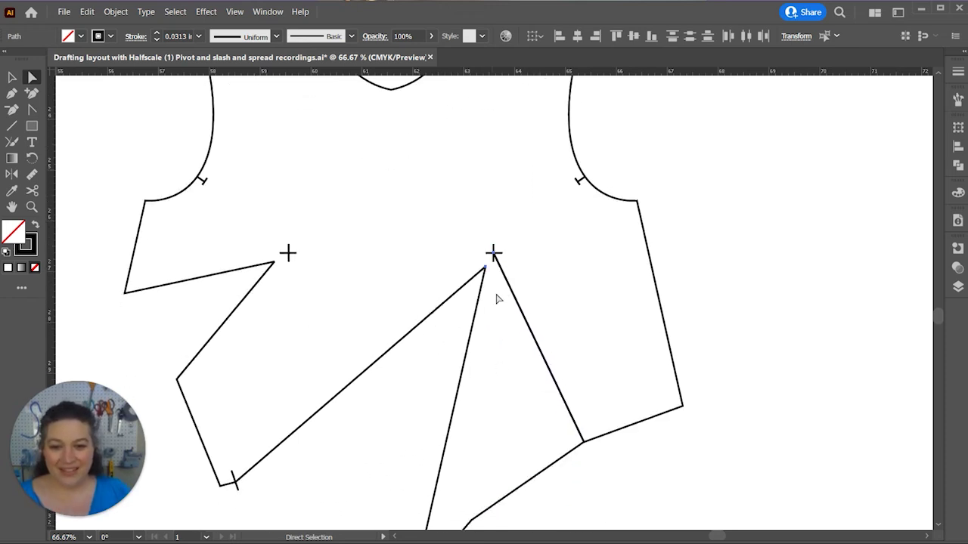
click(509, 292)
key(ctrl+equal)
key(ctrl+equal)
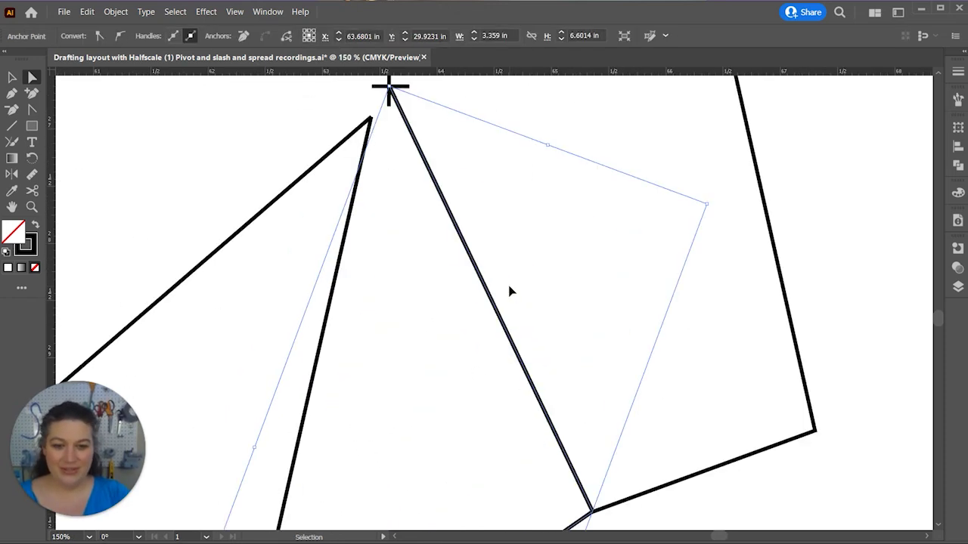
key(ctrl+equal)
key(a)
scroll(509, 291, up, 2)
key(minus)
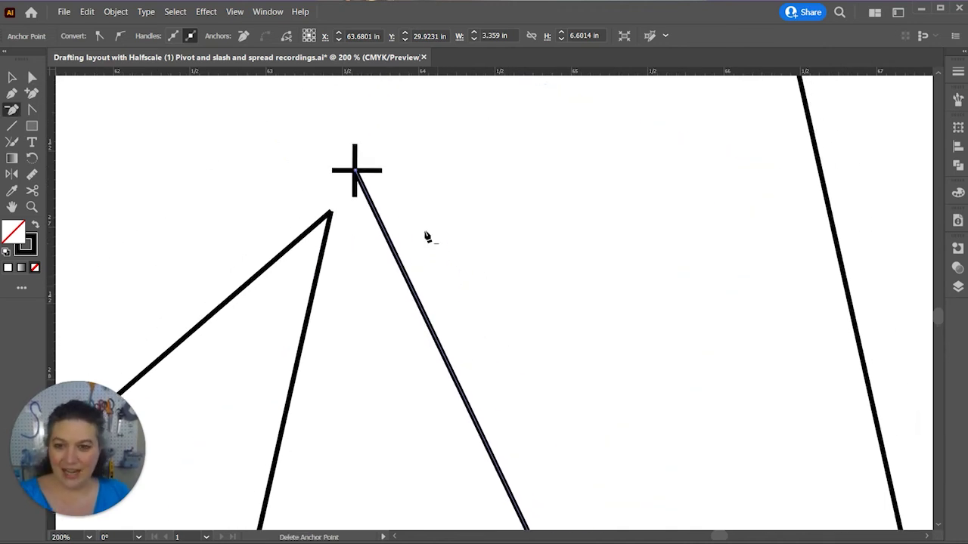
click(358, 173)
click(356, 172)
click(356, 173)
scroll(459, 330, down, 10)
key(a)
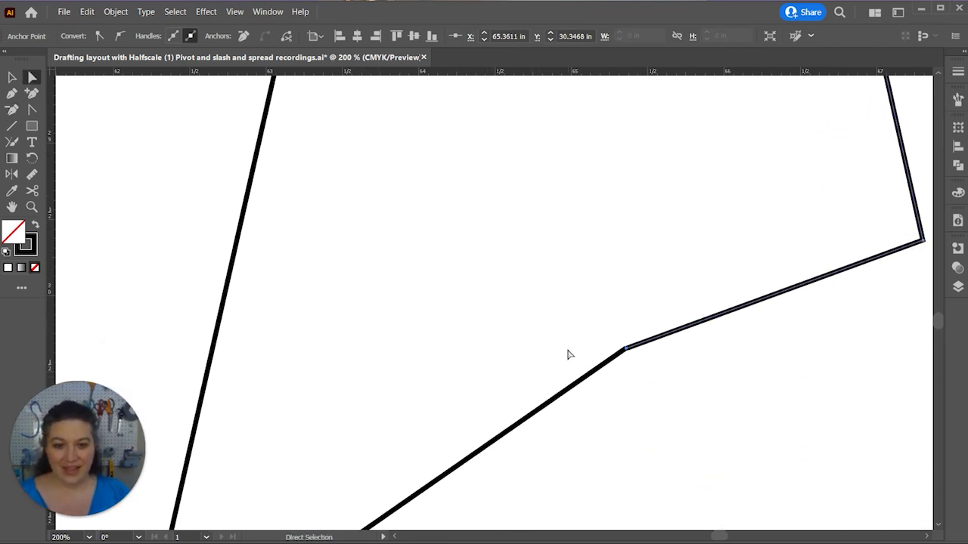
click(567, 352)
click(610, 381)
shift+click(610, 382)
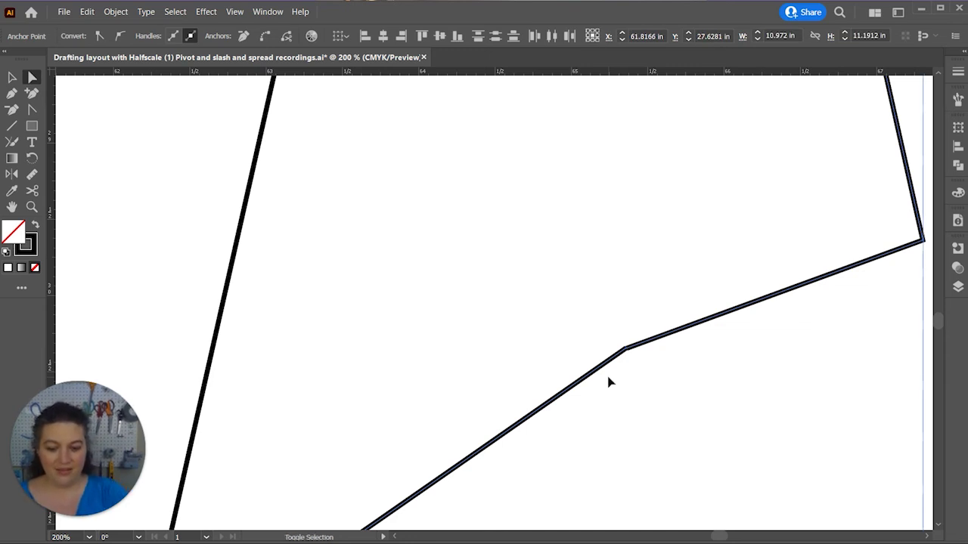
key(ctrl+minus)
key(ctrl+minus)
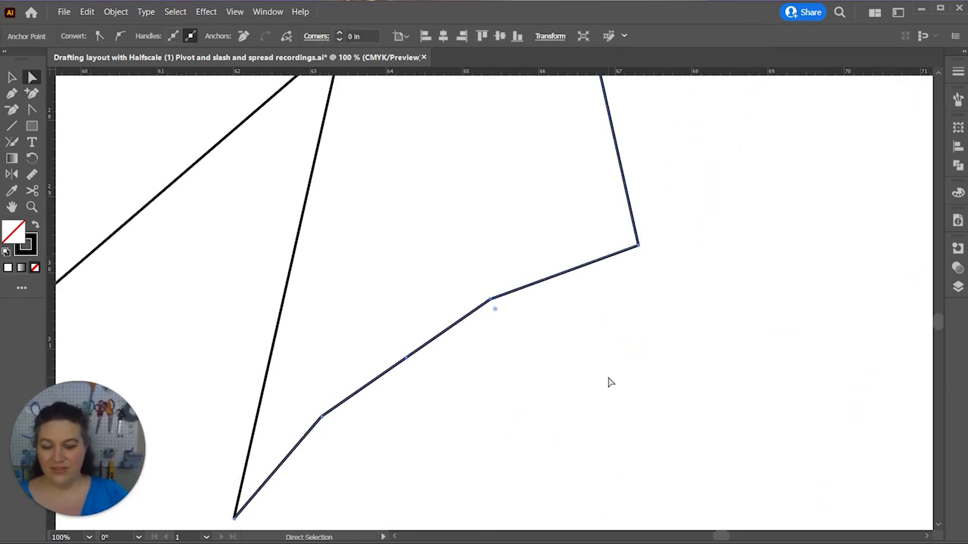
drag(396, 480, 536, 368)
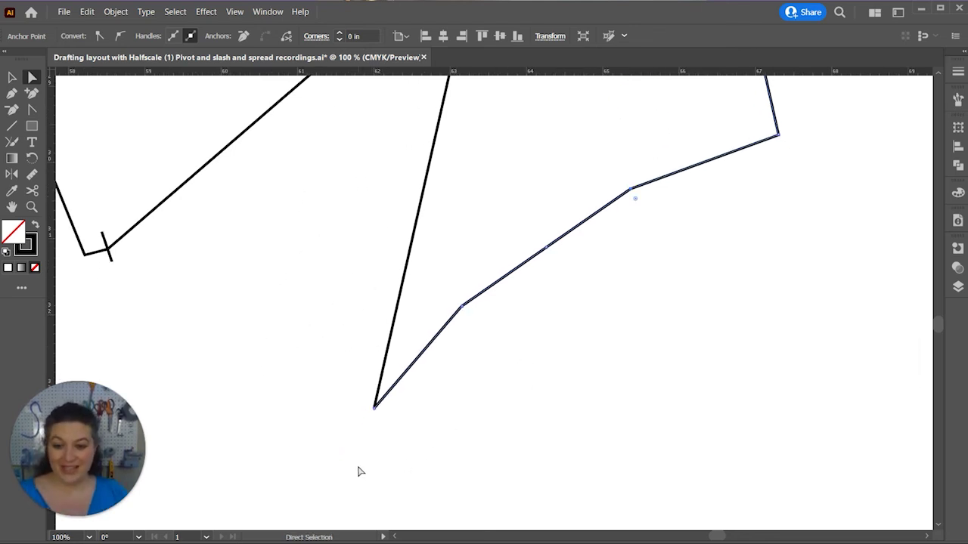
ctrl+click(386, 417)
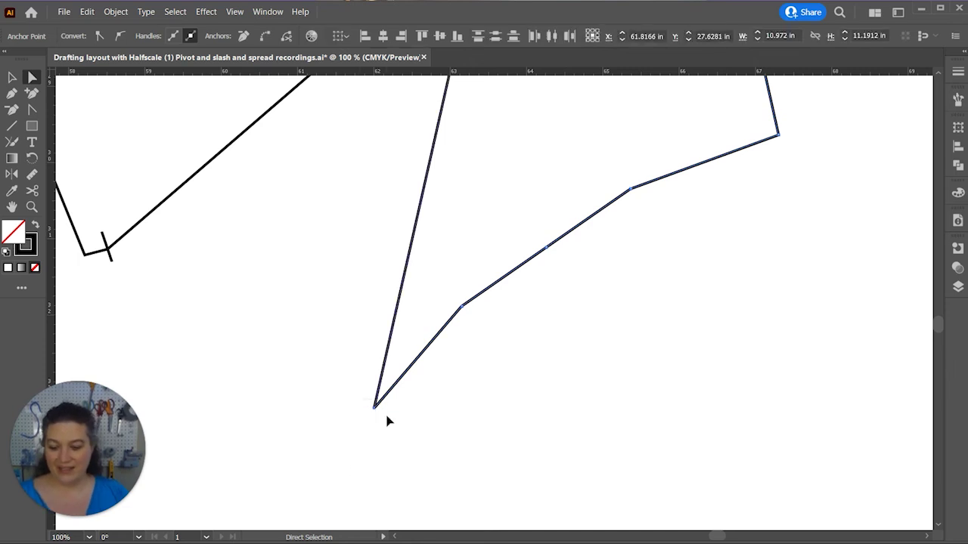
key(shift)
shift+click(387, 421)
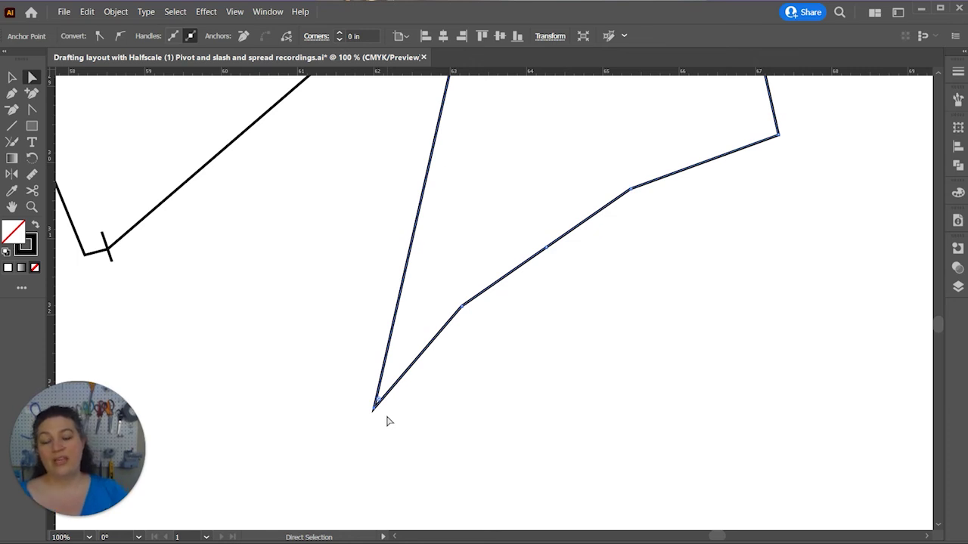
scroll(387, 420, up, 10)
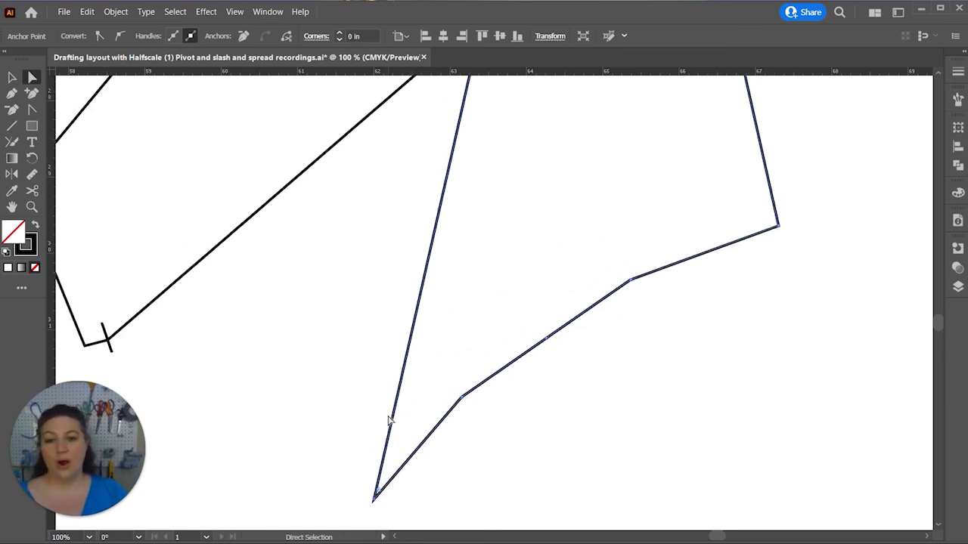
shift+click(487, 288)
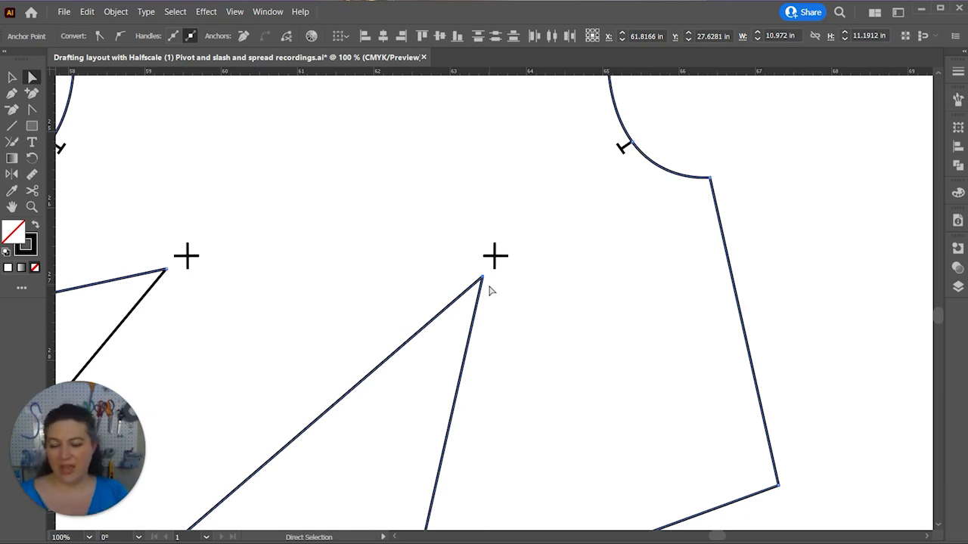
shift+click(489, 289)
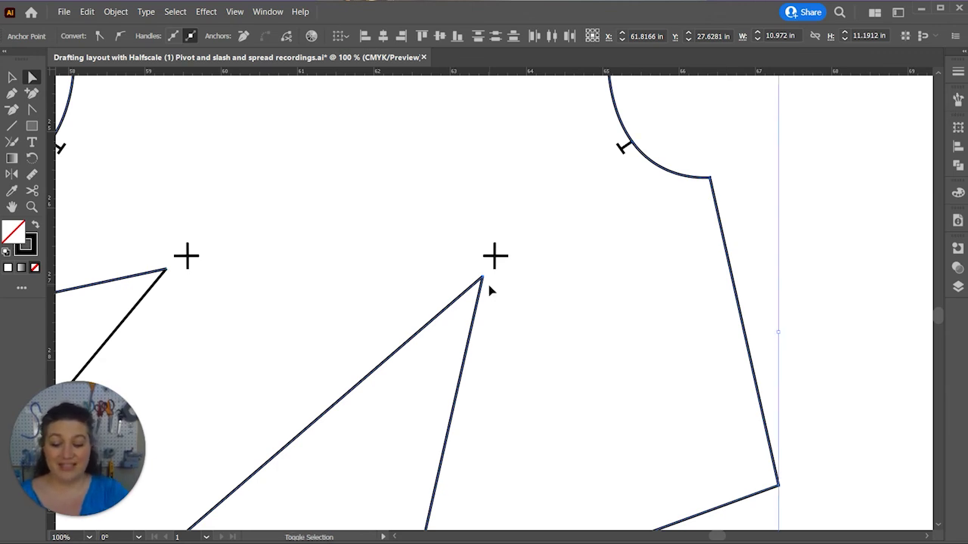
key(ctrl+j)
key(Return)
scroll(488, 289, up, 9)
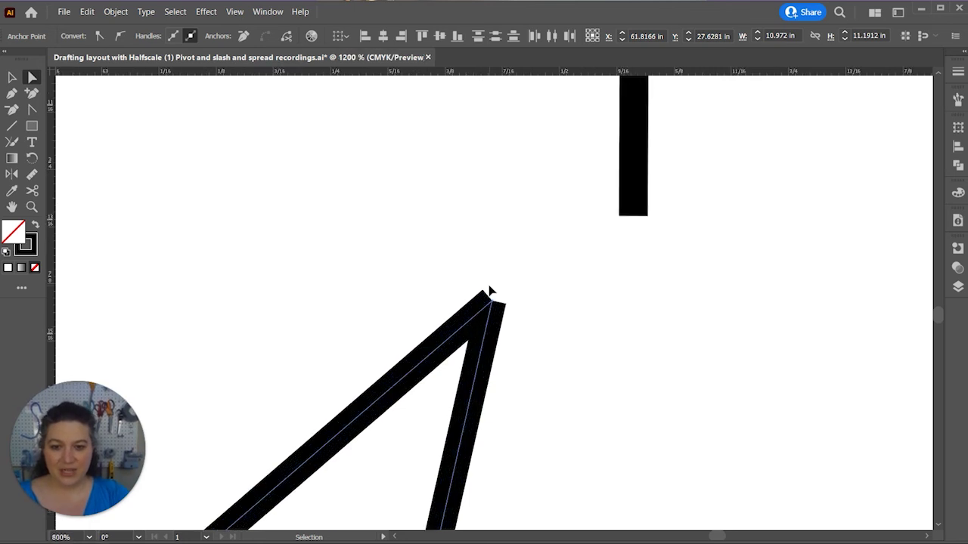
Join the two apex endpoints of the right dart as a corner point
key(a)
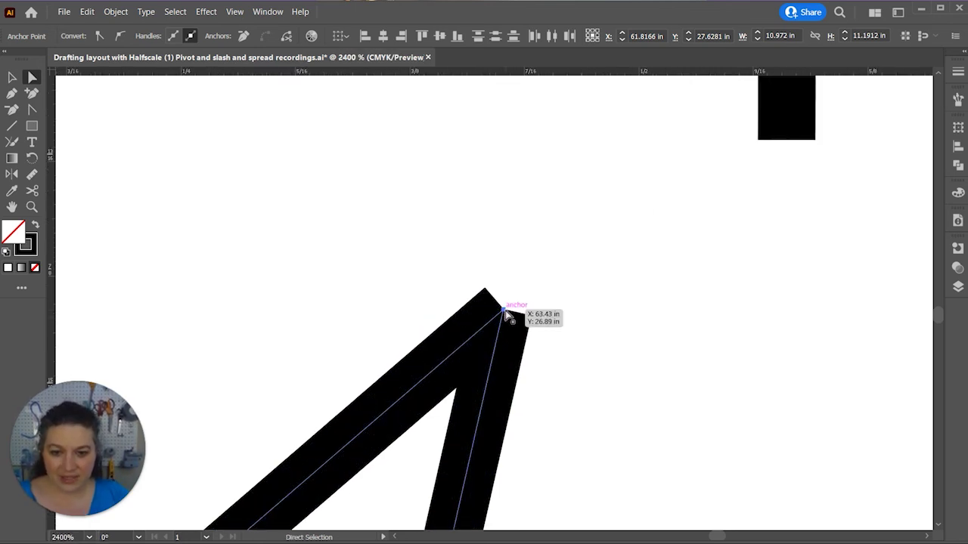
click(505, 313)
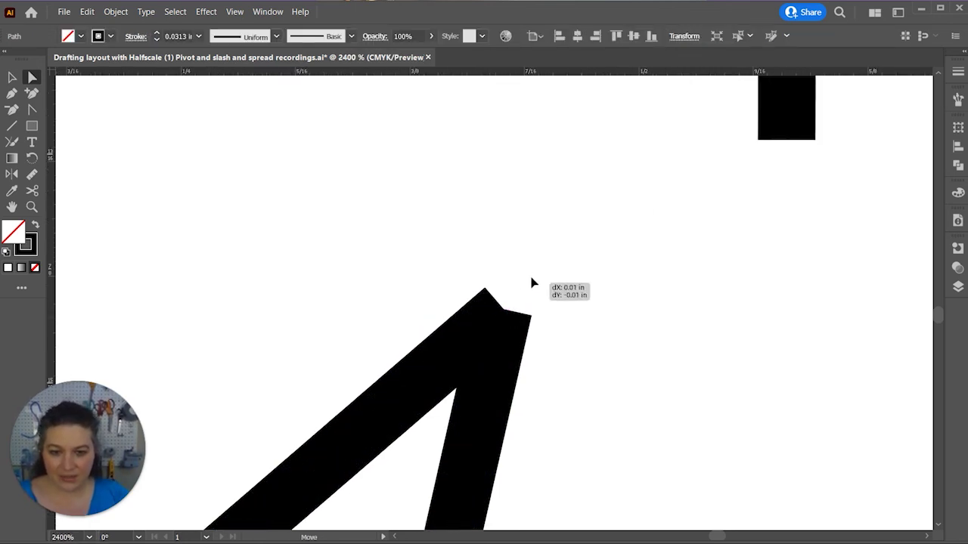
click(590, 304)
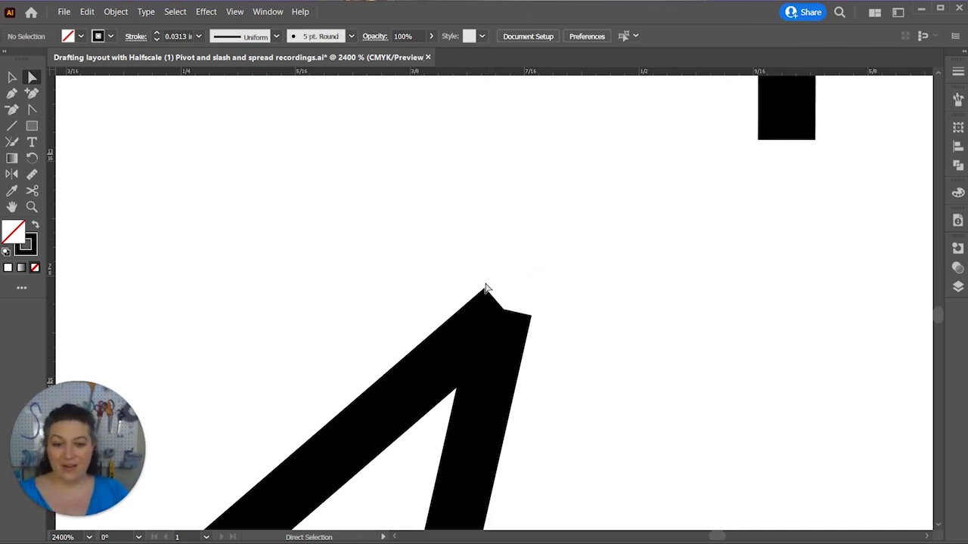
drag(484, 272, 527, 346)
key(ctrl+j)
key(Return)
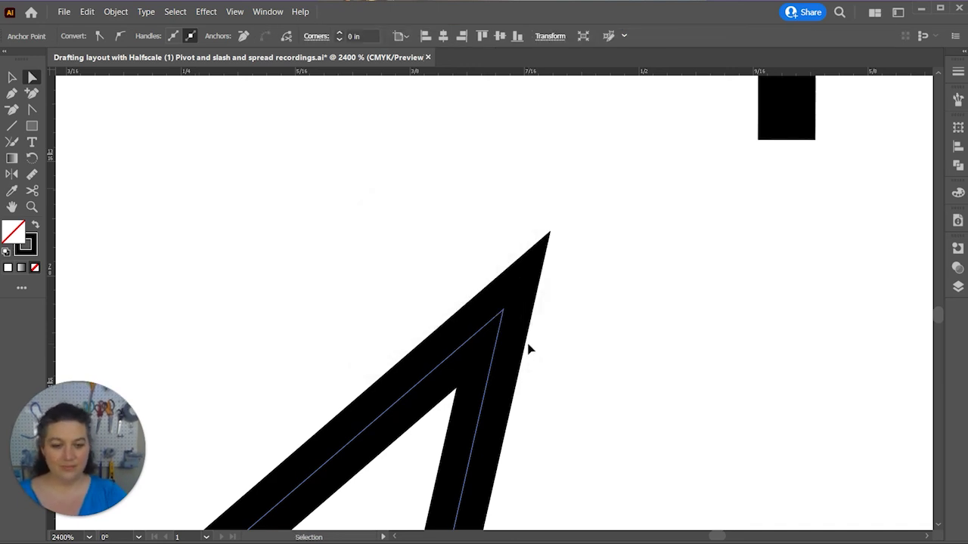
Zoom out and pan along the dart leg to its lower junction with the waistline
key(ctrl+minus)
key(ctrl+minus)
key(ctrl+minus)
drag(333, 412, 561, 253)
drag(398, 426, 512, 320)
drag(421, 319, 566, 237)
drag(368, 433, 553, 262)
drag(436, 367, 499, 268)
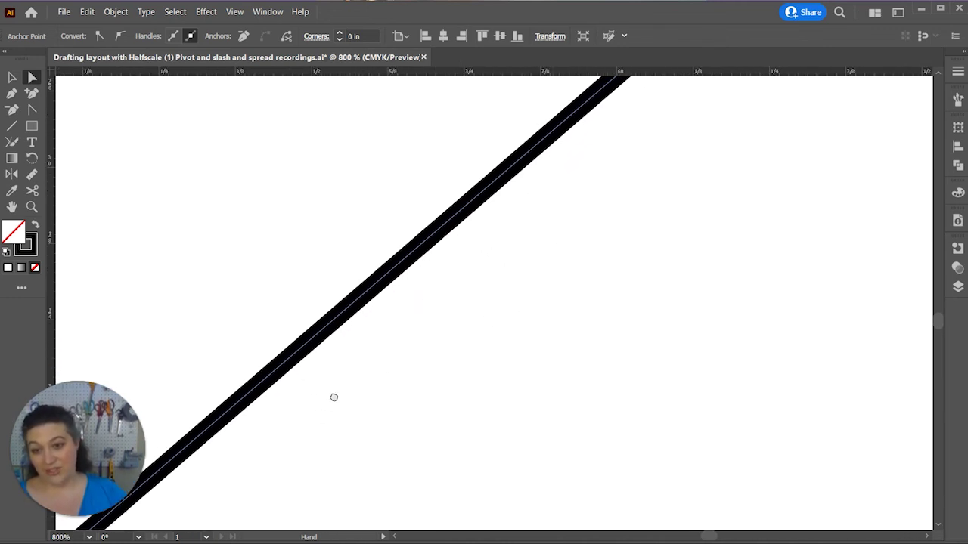
drag(287, 457, 438, 333)
drag(296, 411, 532, 311)
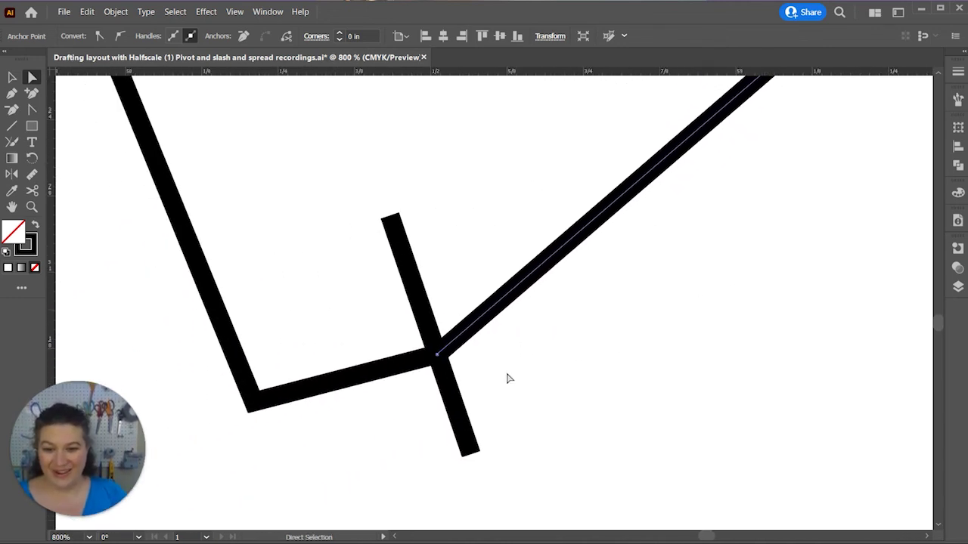
Try joining all paths at once, then dismiss the join warning
key(ctrl+a)
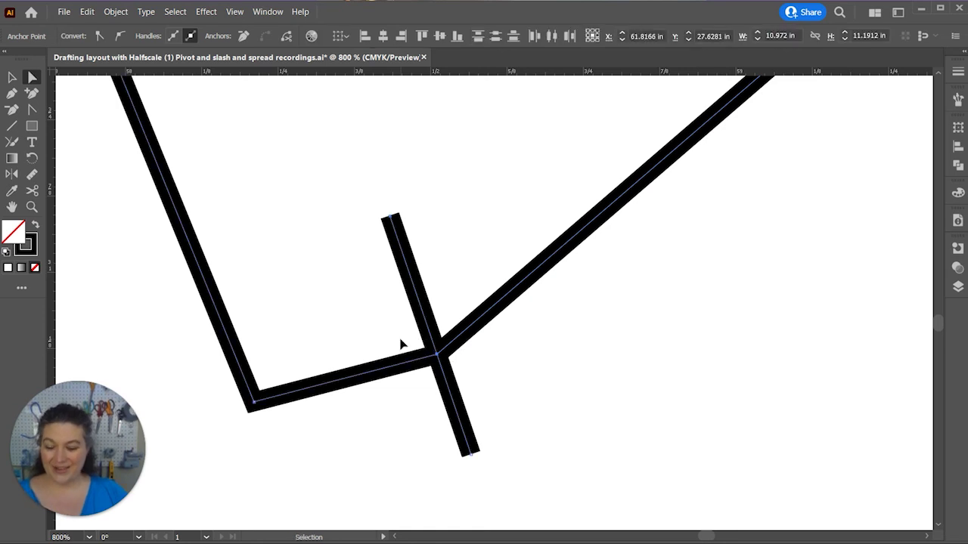
key(ctrl+j)
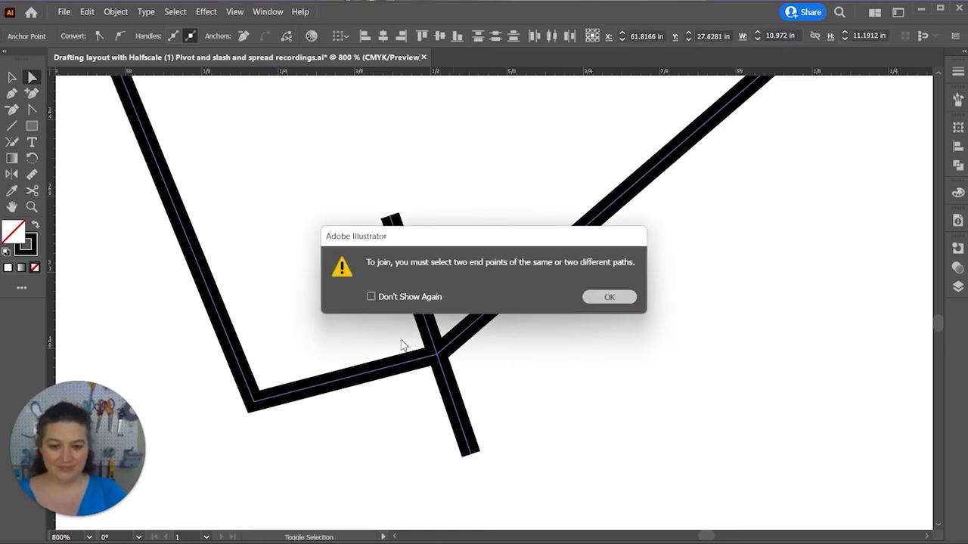
key(Return)
click(478, 418)
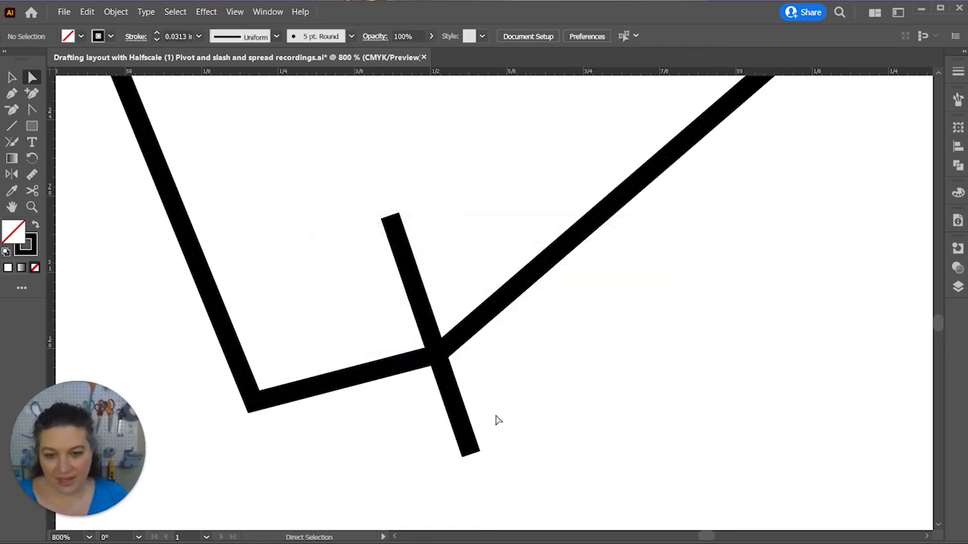
Move the notch mark aside and join the dart leg and waistline ends as a corner
click(464, 427)
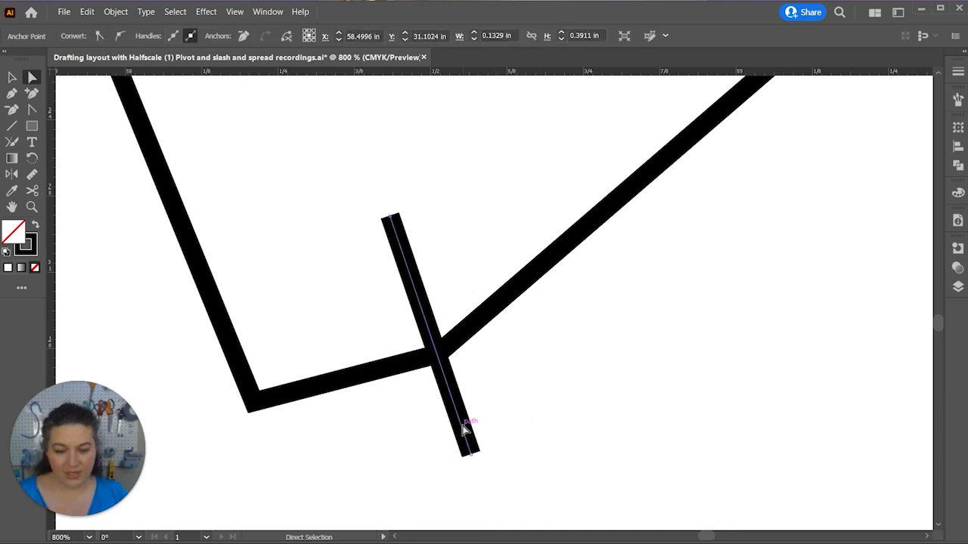
drag(470, 452, 422, 326)
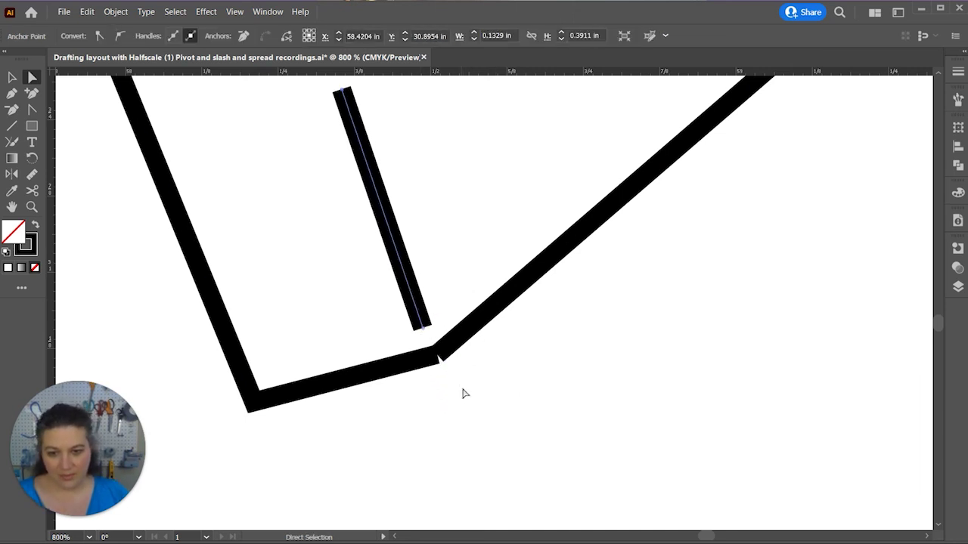
click(422, 348)
shift+click(430, 356)
key(ctrl+j)
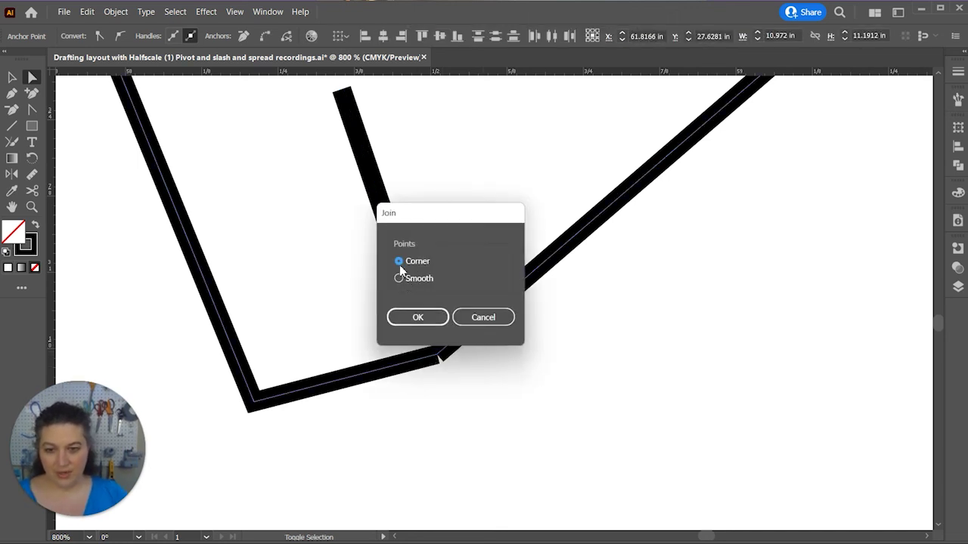
click(421, 318)
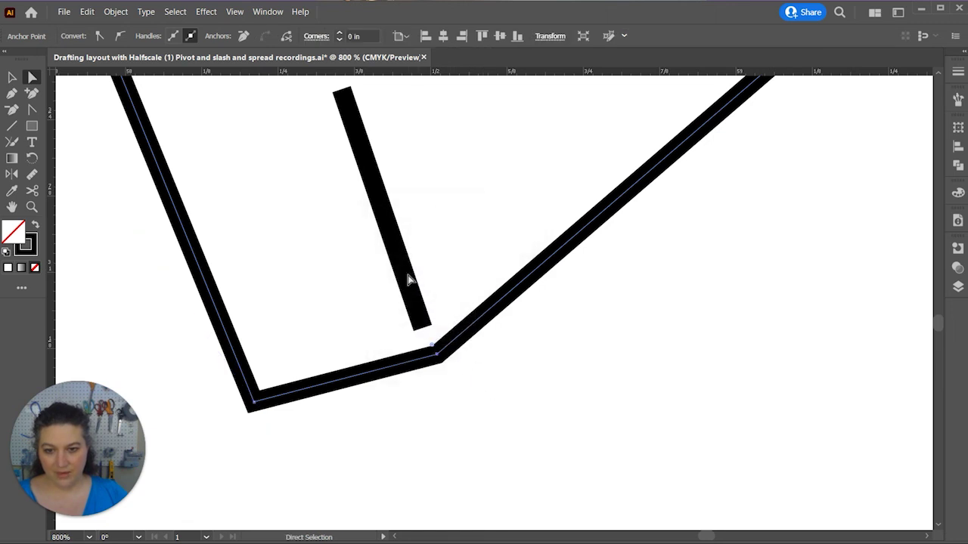
Move the notch mark back across the new joint
click(412, 303)
drag(408, 296, 459, 423)
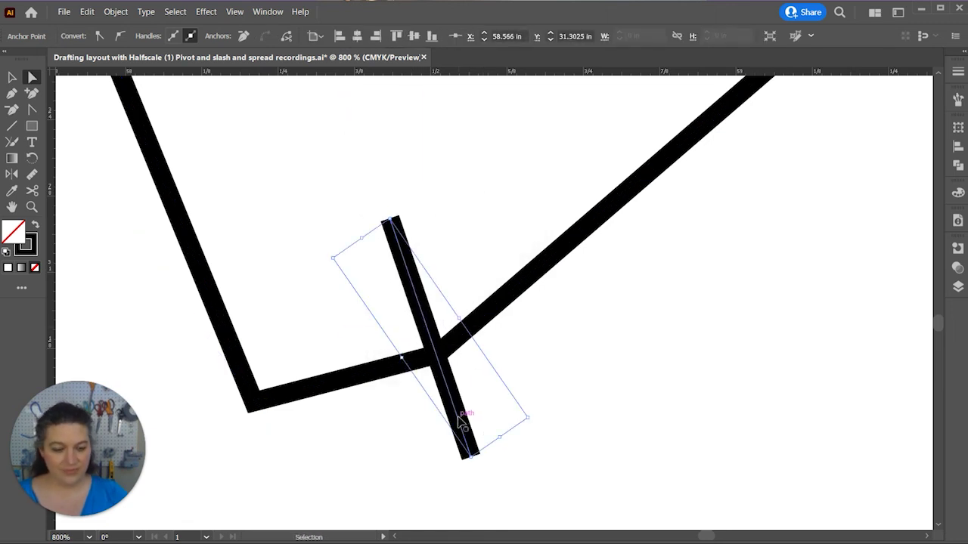
key(ctrl+minus)
key(ctrl+minus)
key(ctrl+minus)
scroll(484, 463, up, 3)
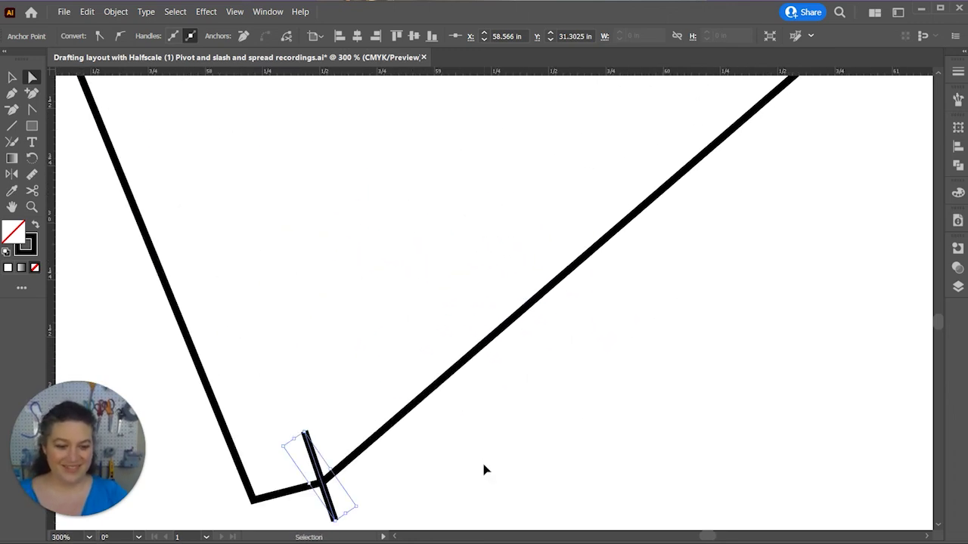
key(ctrl+minus)
key(ctrl+minus)
key(ctrl+minus)
key(ctrl+minus)
drag(616, 348, 484, 512)
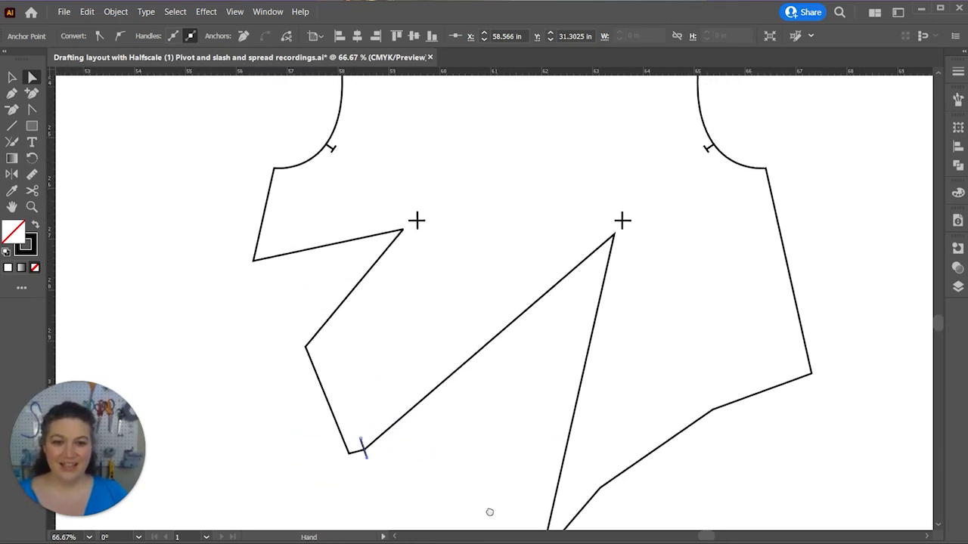
key(ctrl+minus)
drag(712, 244, 629, 408)
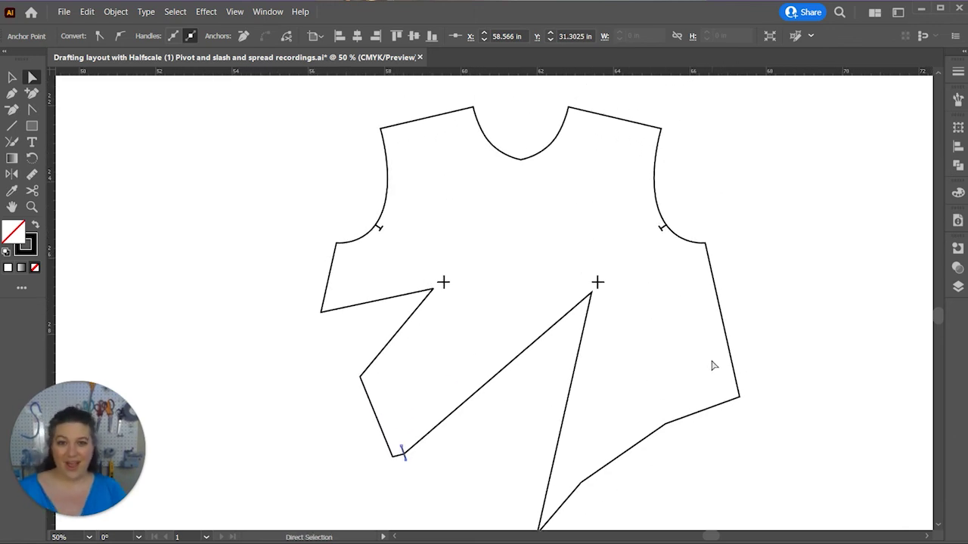